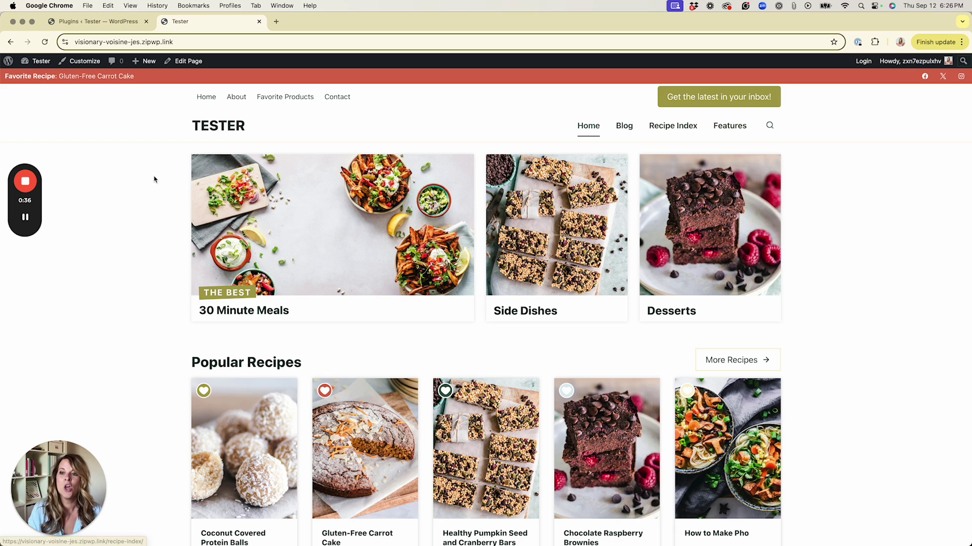
left_click(96, 23)
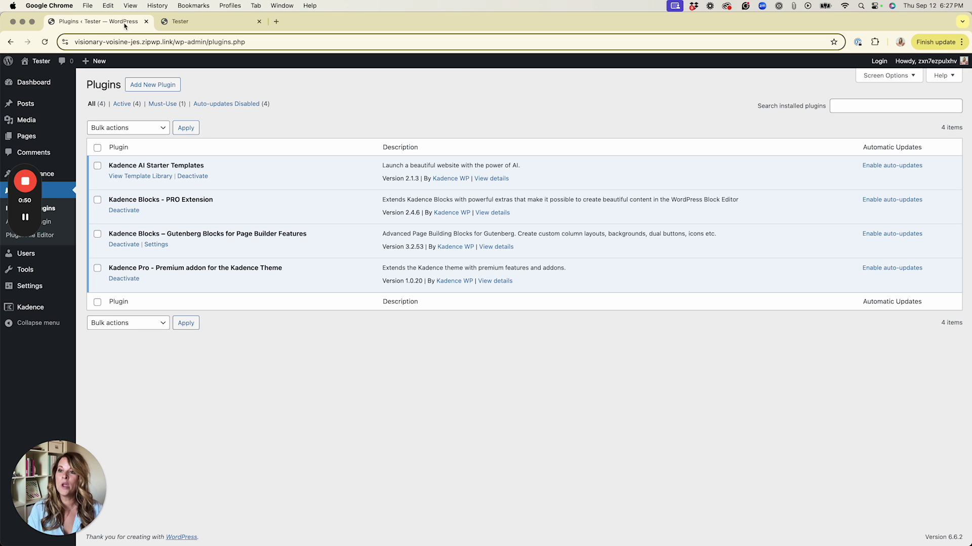
left_click(186, 25)
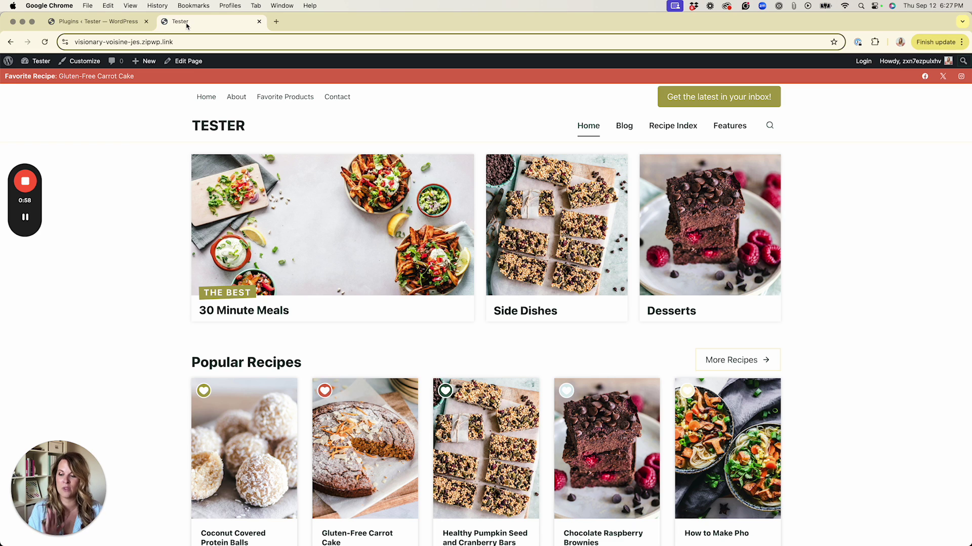
- Enable the Ultimate Menu and Hooked Elements pro addons in the Kadence theme settings
left_click(105, 23)
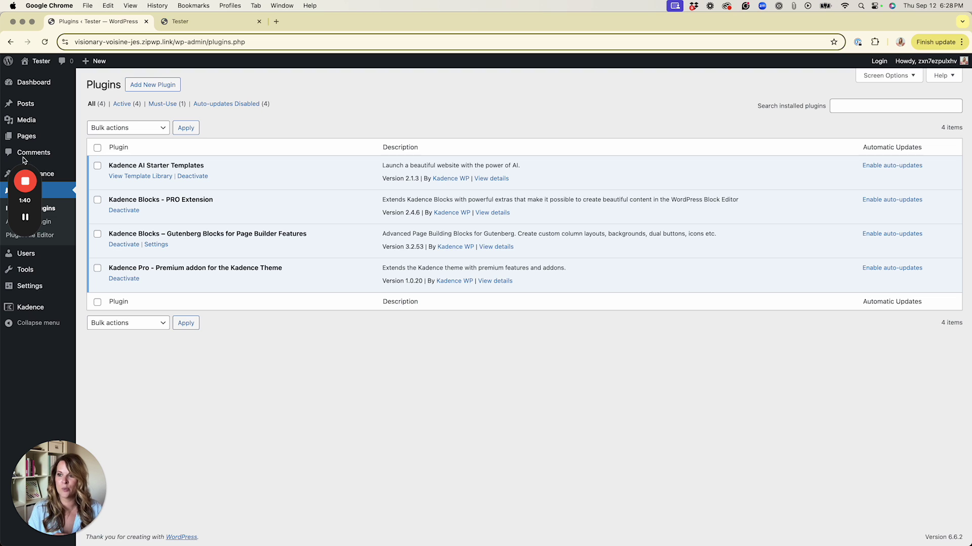
left_click_drag(32, 165, 936, 453)
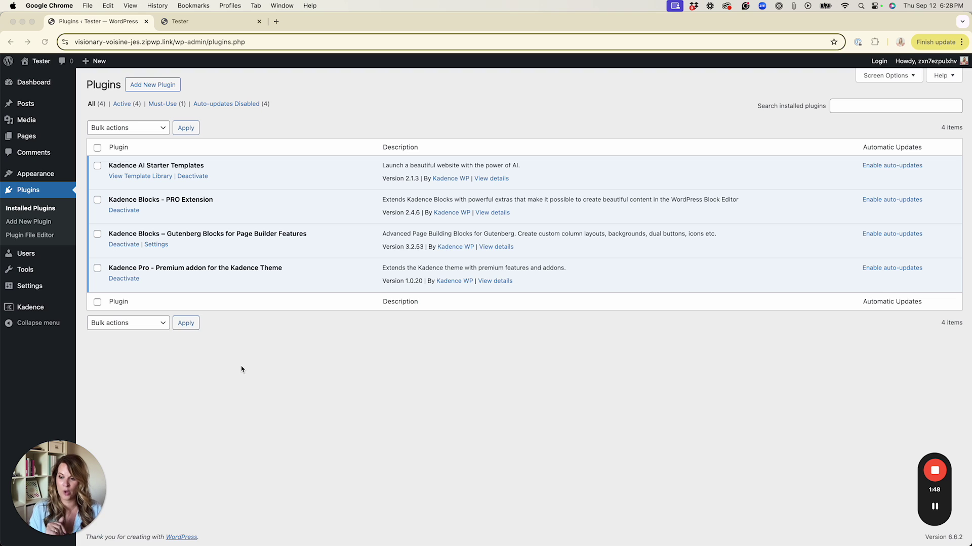
mouse_move(62, 176)
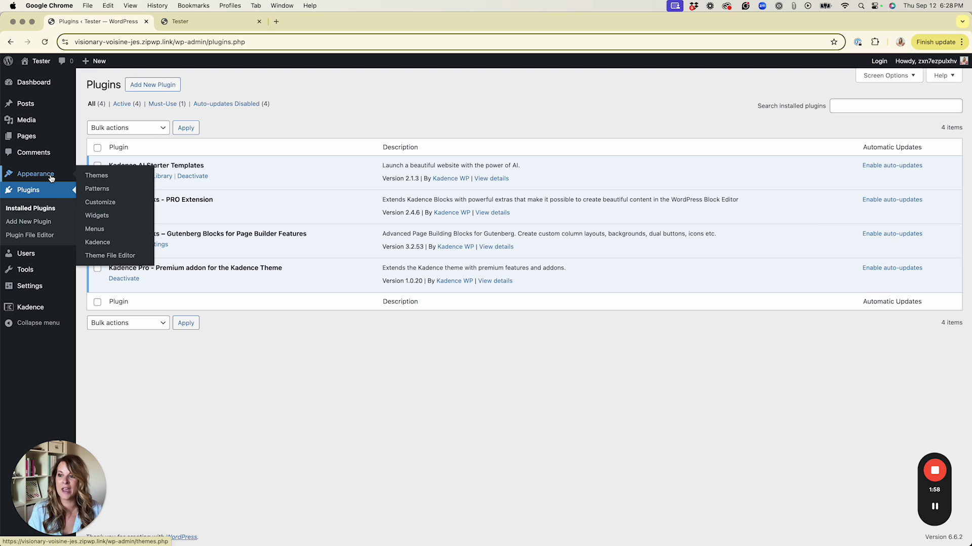
left_click(106, 247)
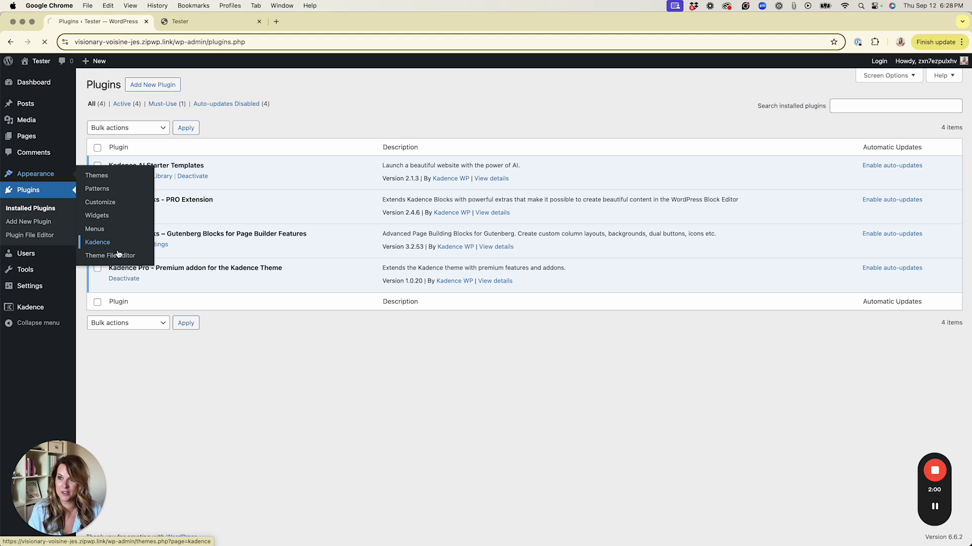
scroll(551, 314, "down", 3)
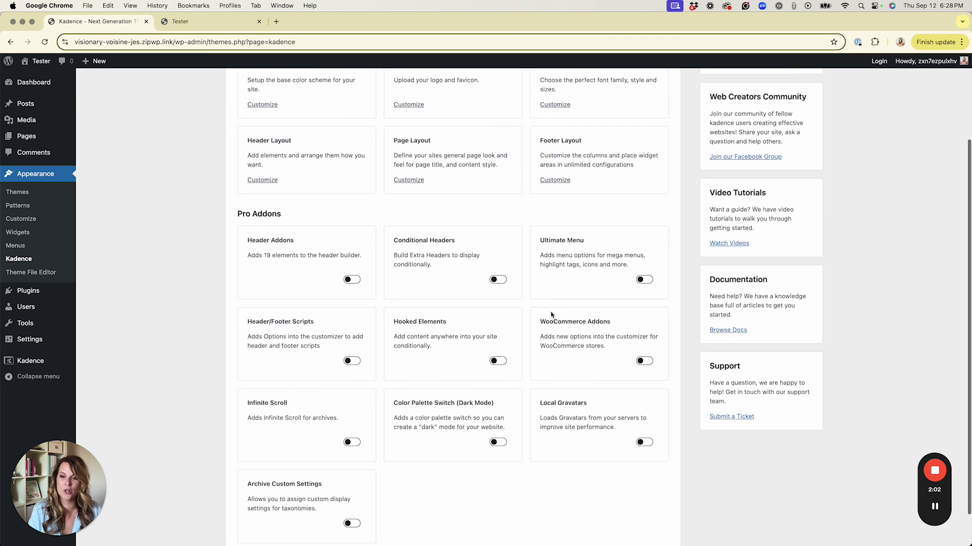
scroll(549, 314, "down", 1)
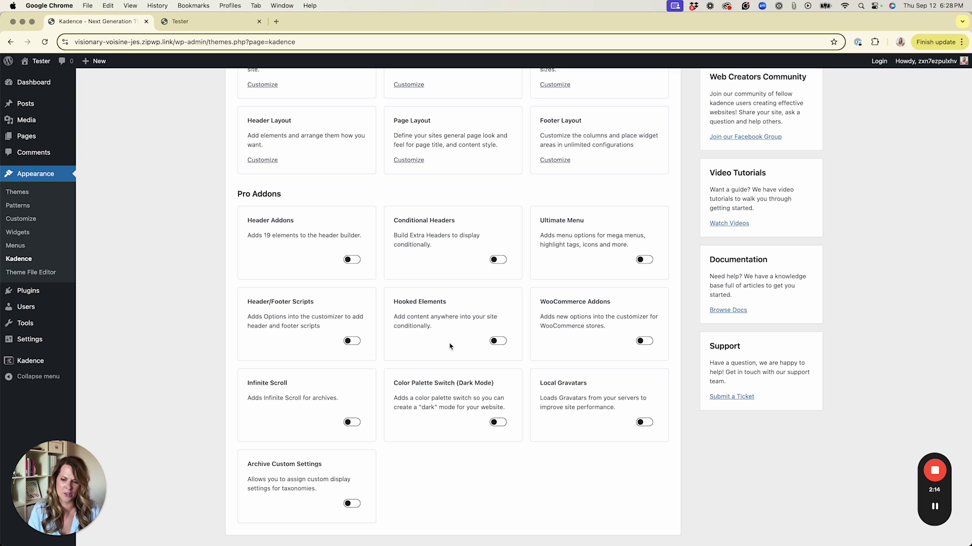
scroll(444, 340, "down", 1)
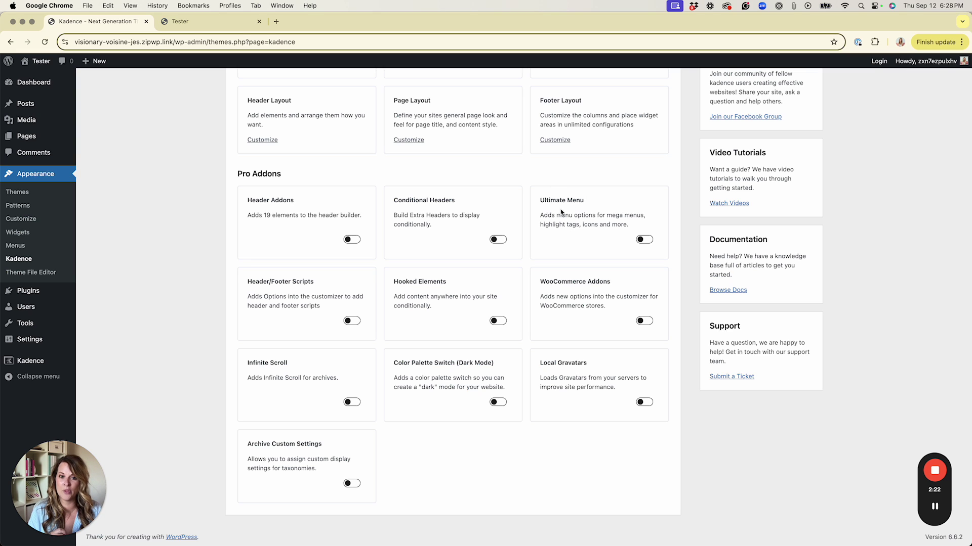
left_click(643, 240)
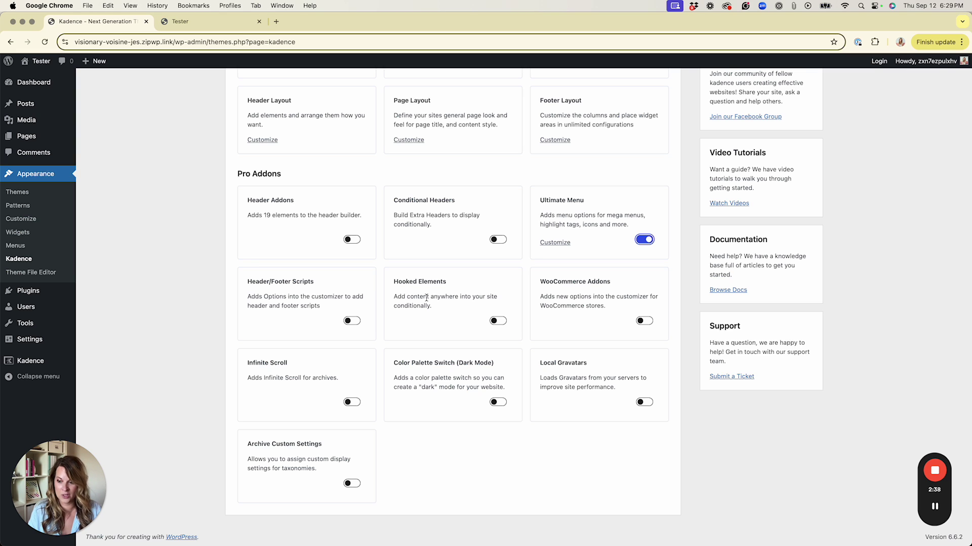
left_click(498, 321)
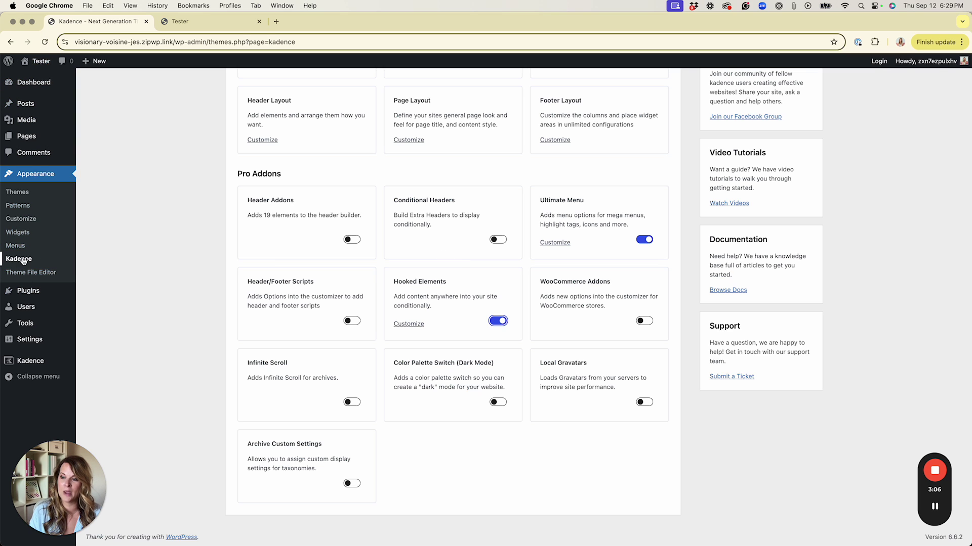
- Create a new Kadence element of the Content Section type
left_click(39, 258)
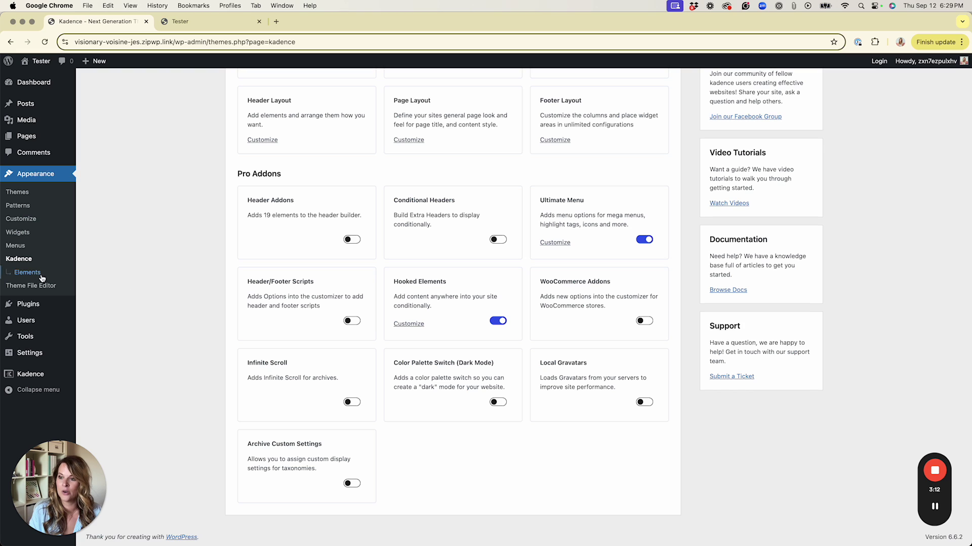
left_click(40, 276)
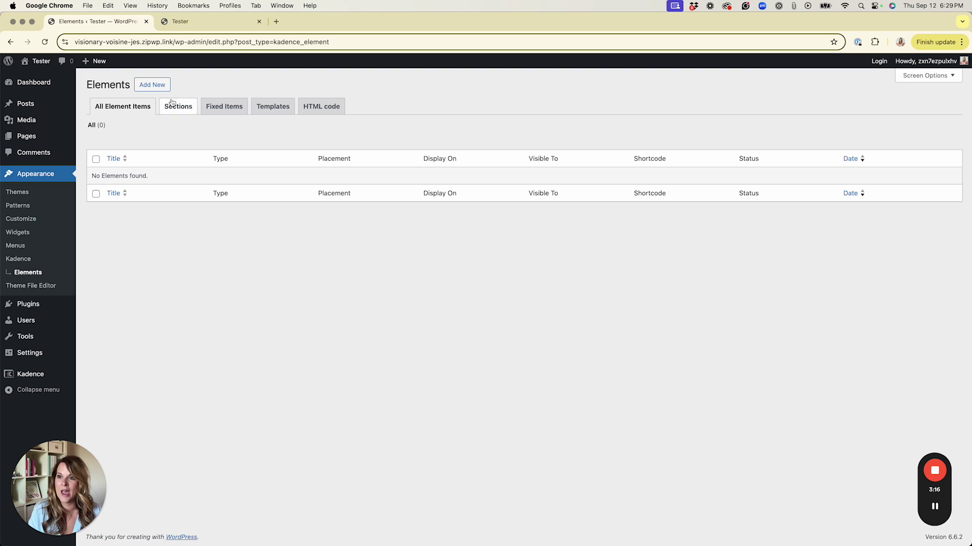
left_click(151, 85)
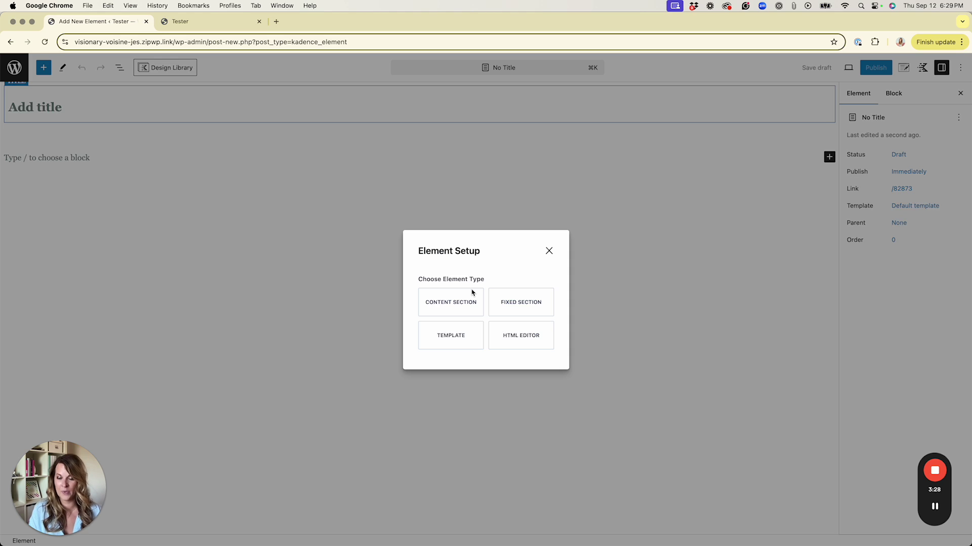
left_click(447, 304)
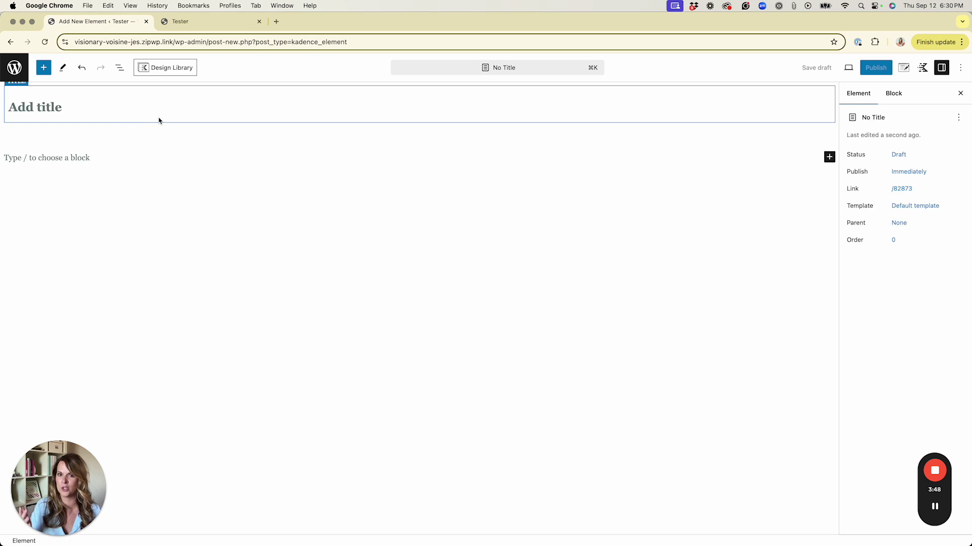
- Title the new element "Mega menu - Recipe Index"
type("Me")
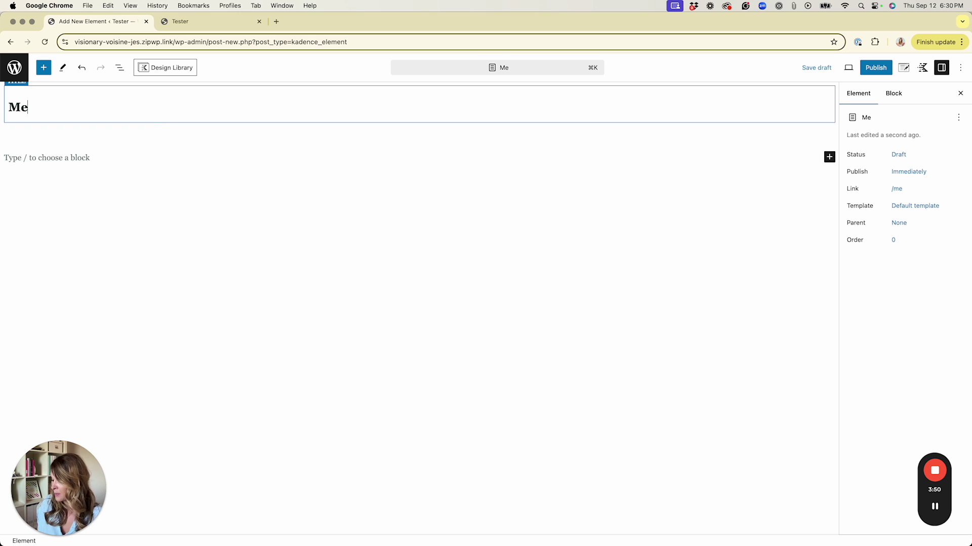
type("ga menu - ")
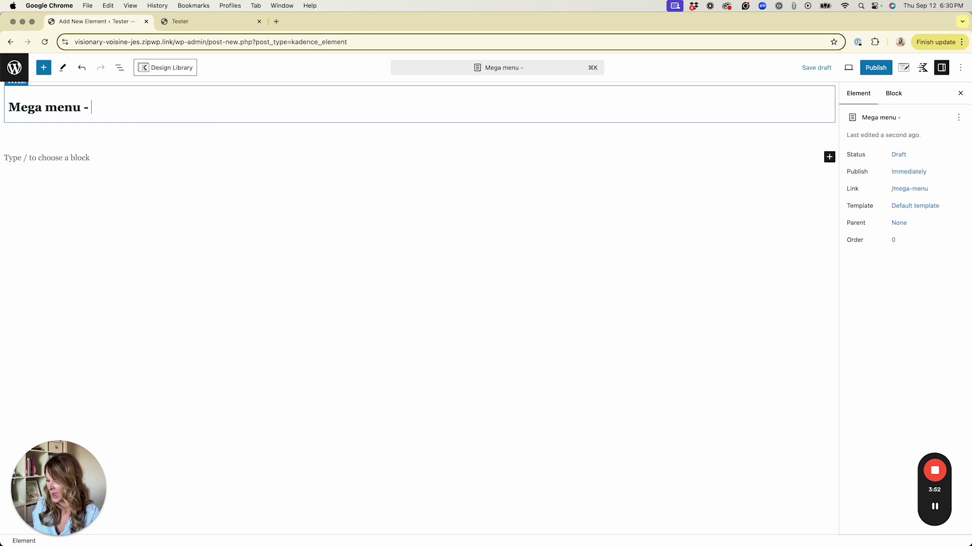
type("Recipe Index")
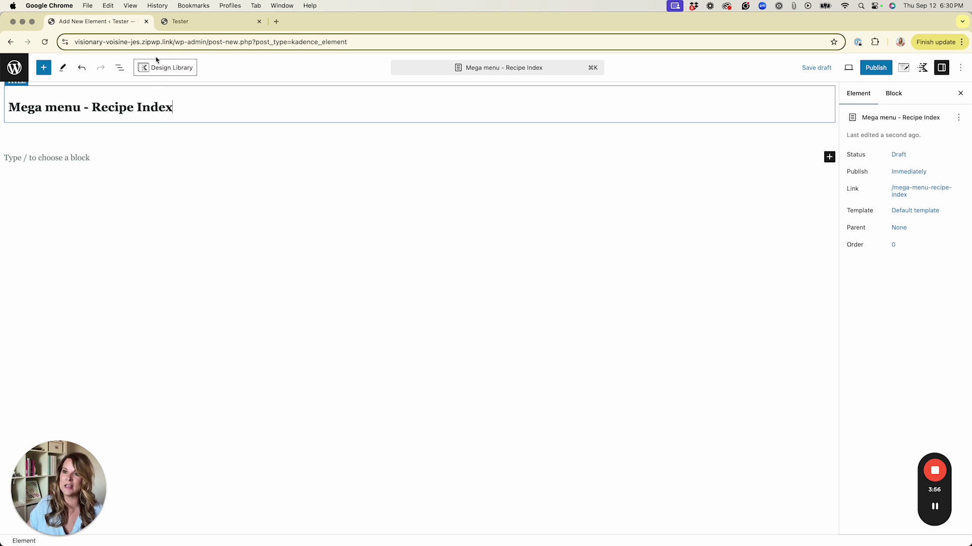
- Examine the site's Recipe Index page and its recipe categories as a reference for the mega menu content
left_click(181, 22)
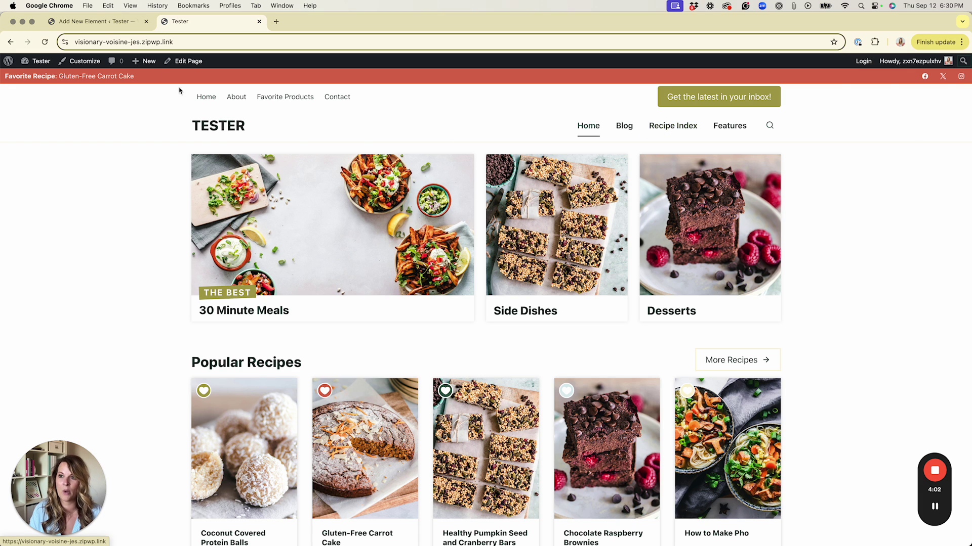
left_click(99, 21)
left_click(51, 159)
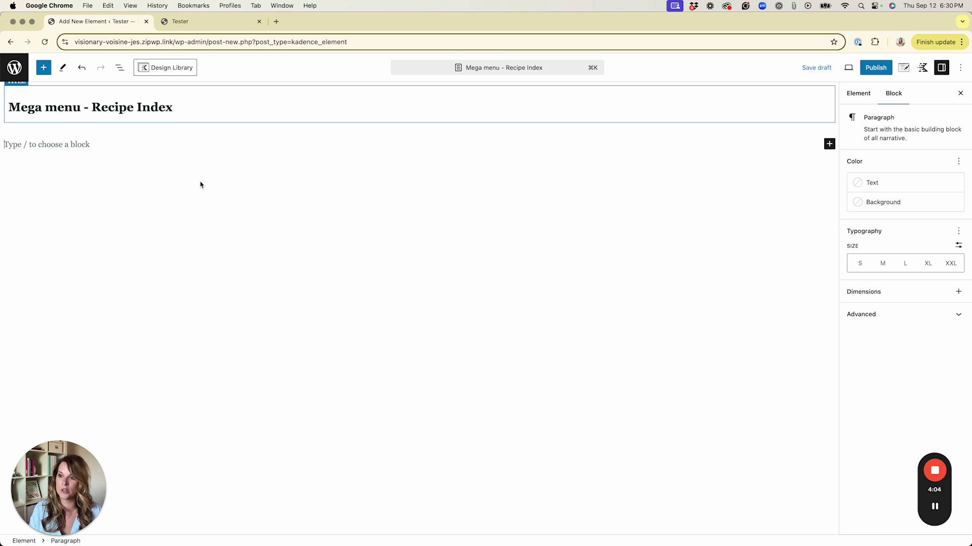
left_click(190, 22)
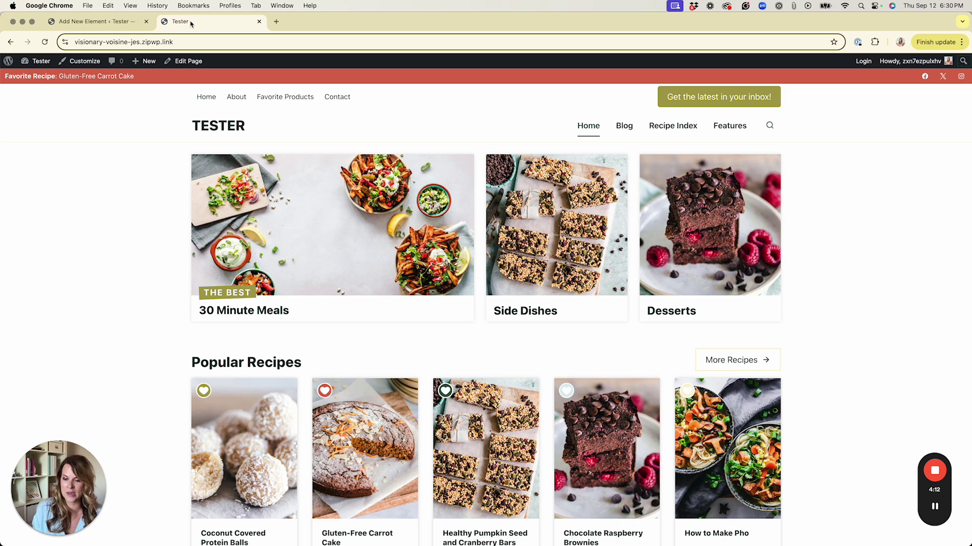
left_click(673, 128)
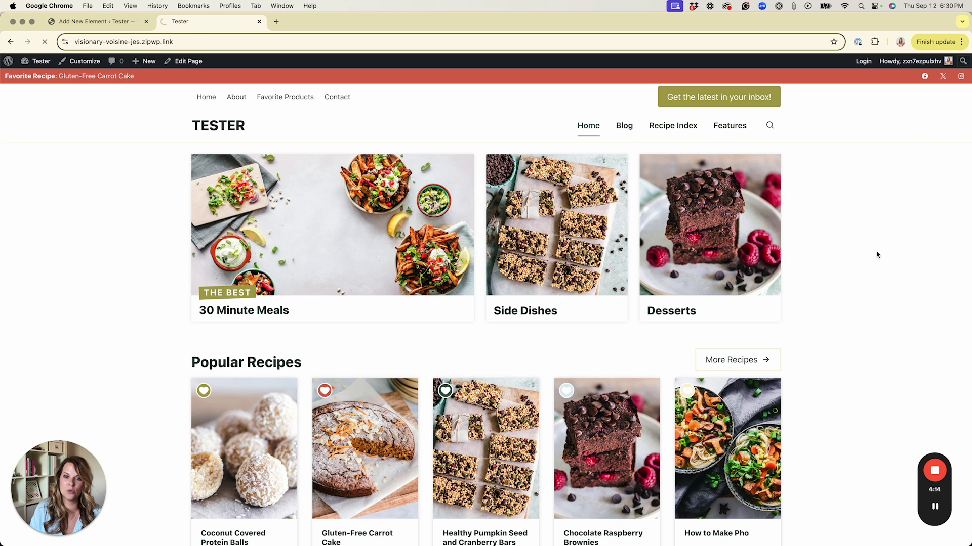
scroll(872, 253, "down", 3)
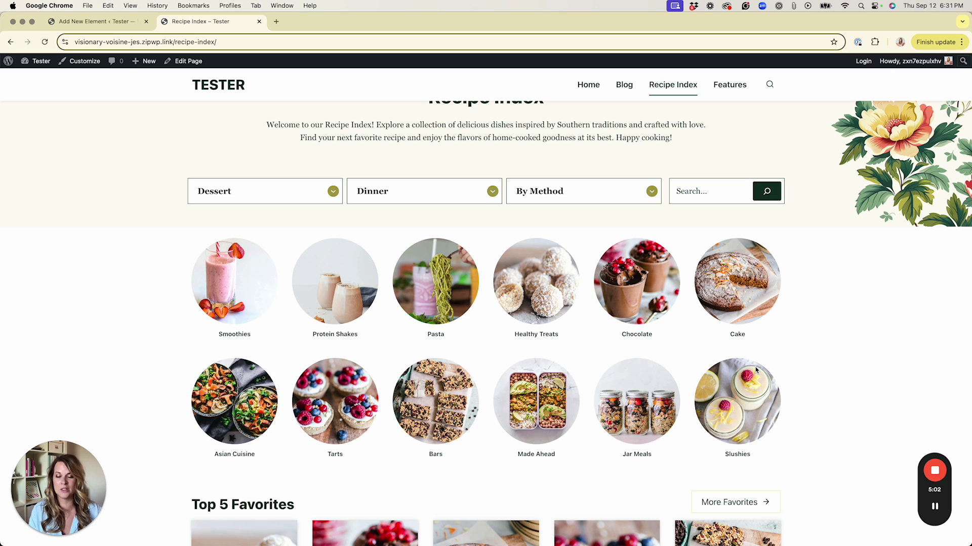
- Insert a two-column Row Layout block in the mega menu element, with a narrow first column and a wide second column
left_click(89, 25)
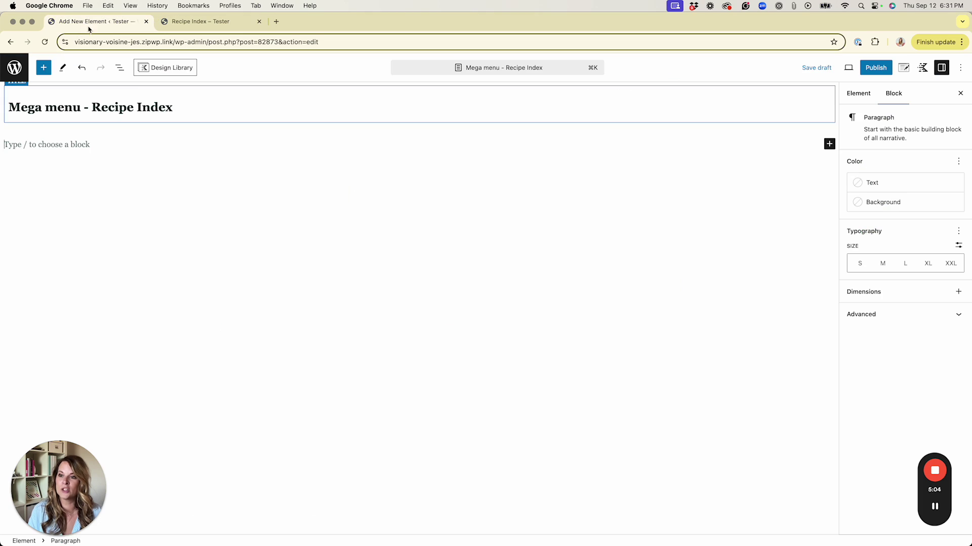
left_click(829, 145)
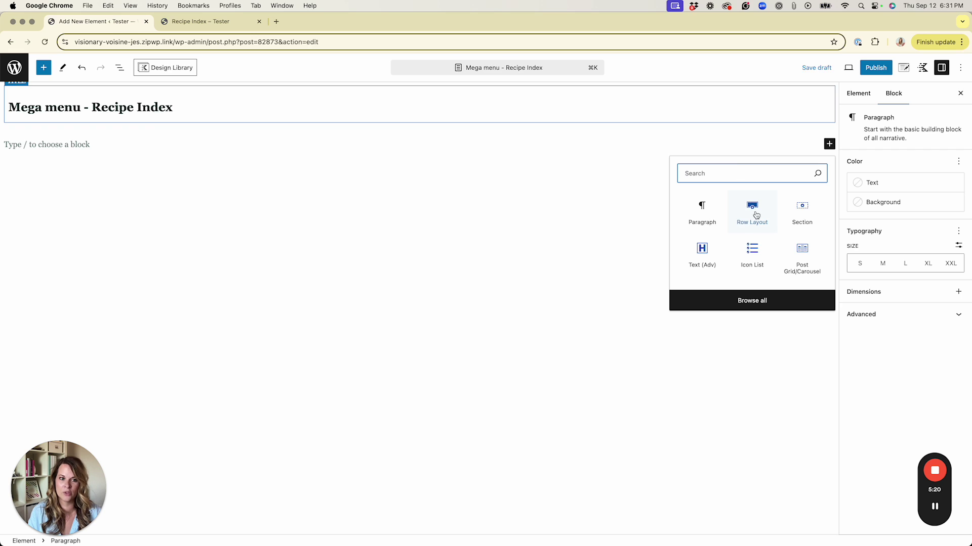
left_click(753, 210)
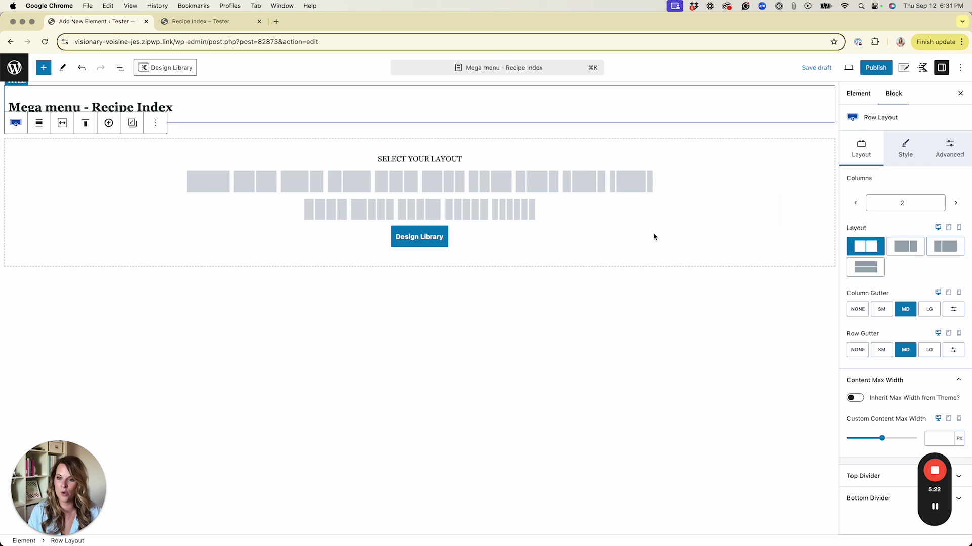
left_click(351, 186)
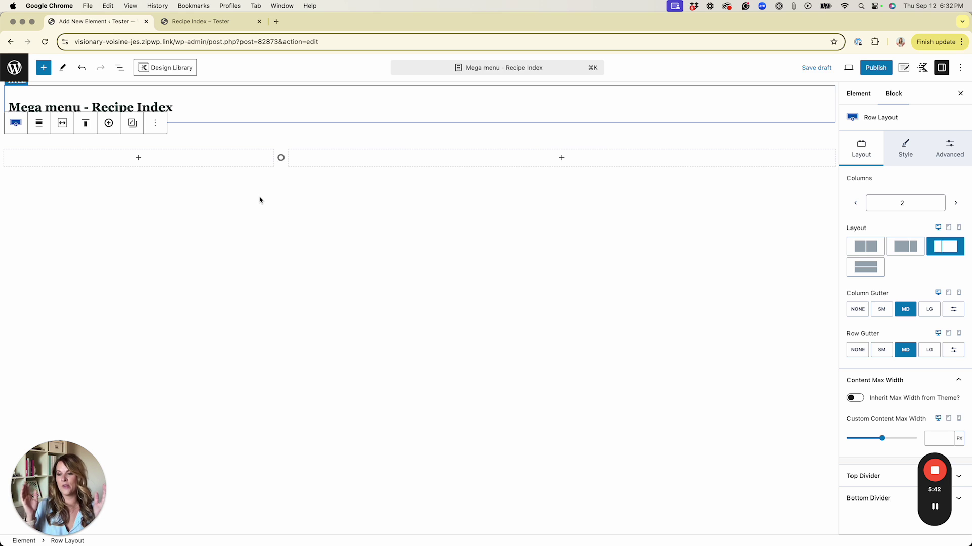
- Set the row layout to full width and make its content use the theme's inner width
left_click(39, 124)
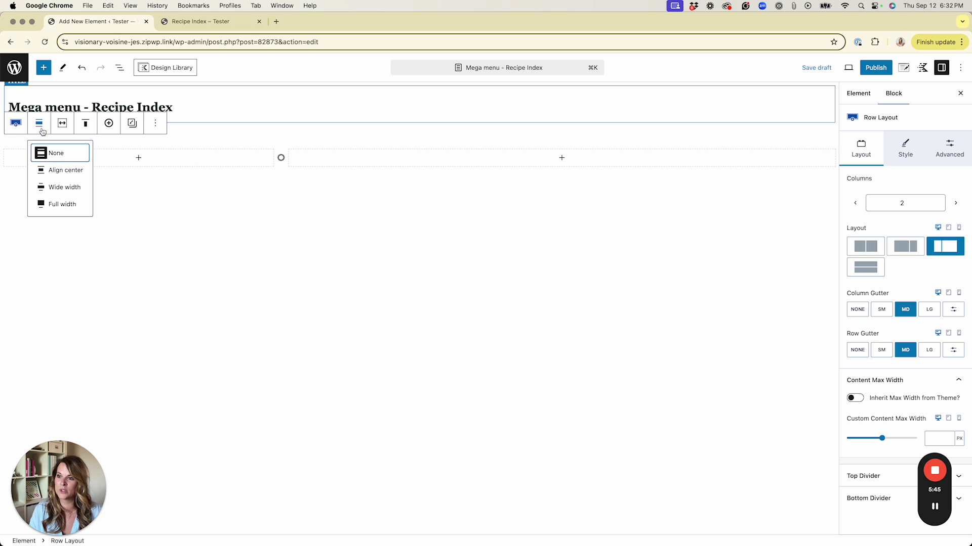
left_click(70, 205)
left_click(59, 123)
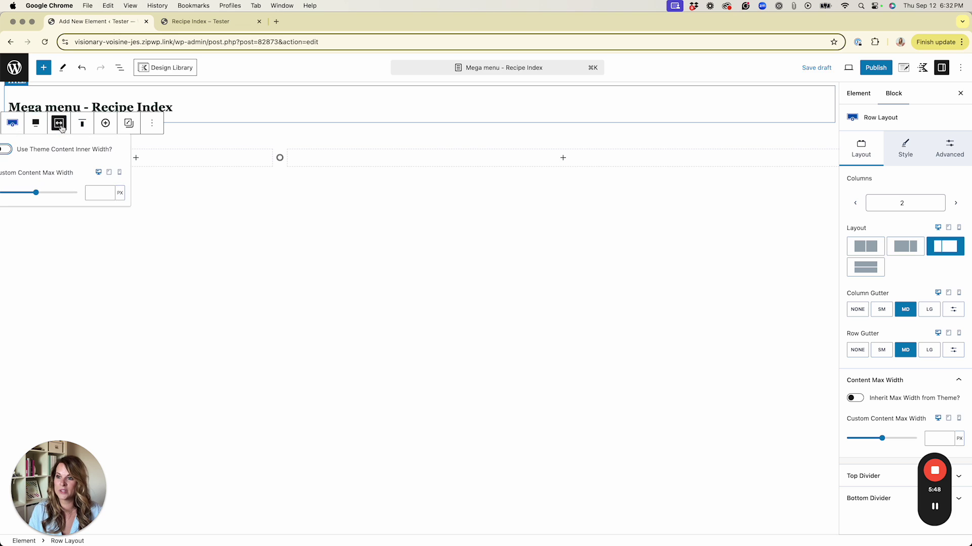
left_click(7, 151)
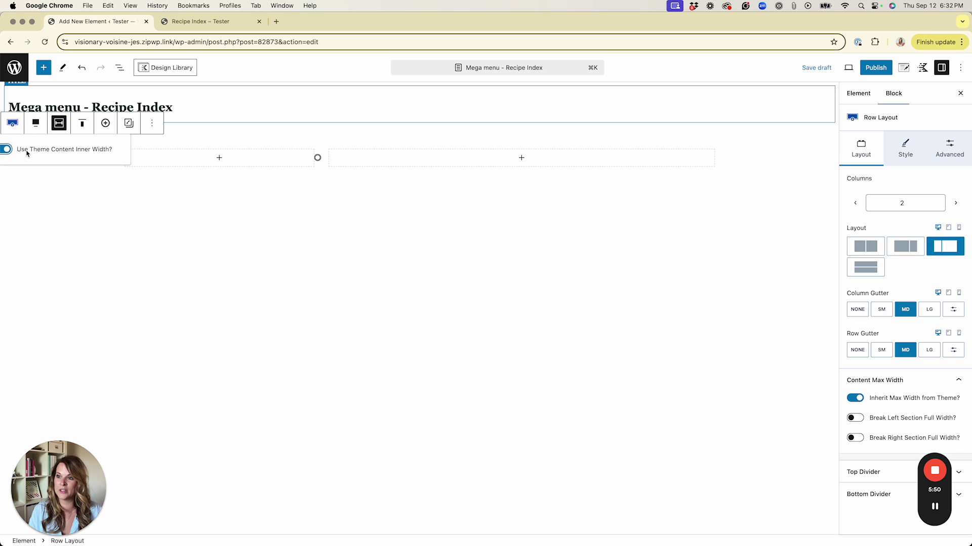
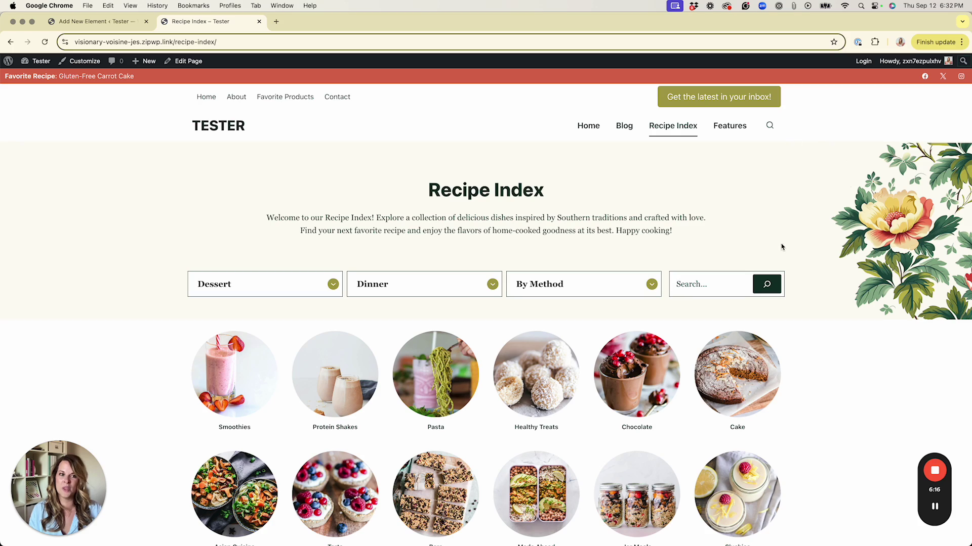
- Check the categories on the site's Recipe Index page and add a Text (Adv) block to the row's narrow first column
scroll(799, 398, "down", 1)
scroll(798, 397, "down", 10)
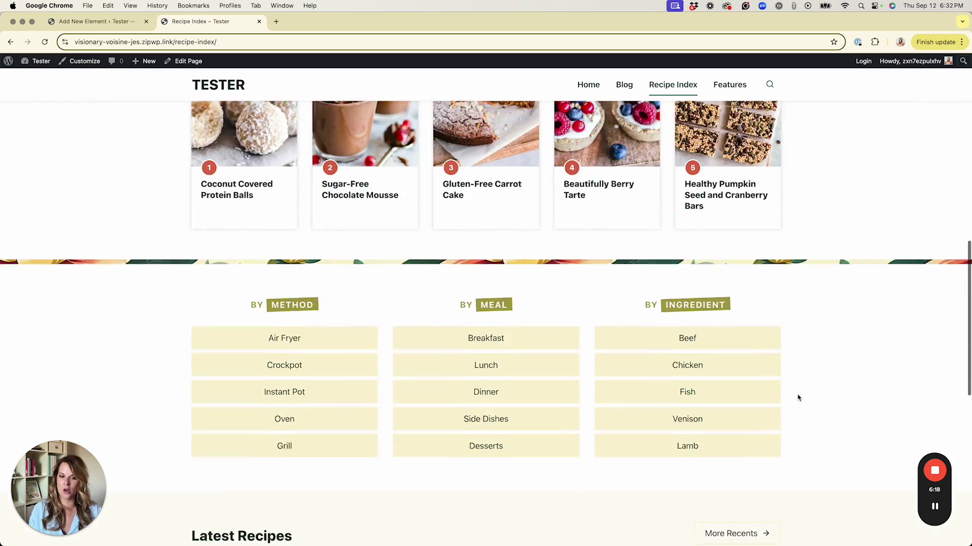
scroll(798, 398, "up", 10)
left_click(99, 23)
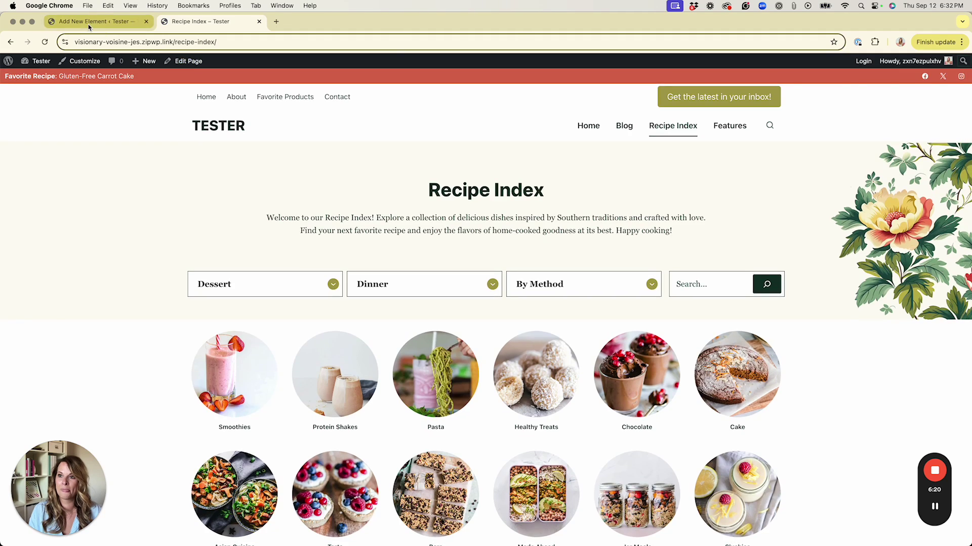
left_click(229, 160)
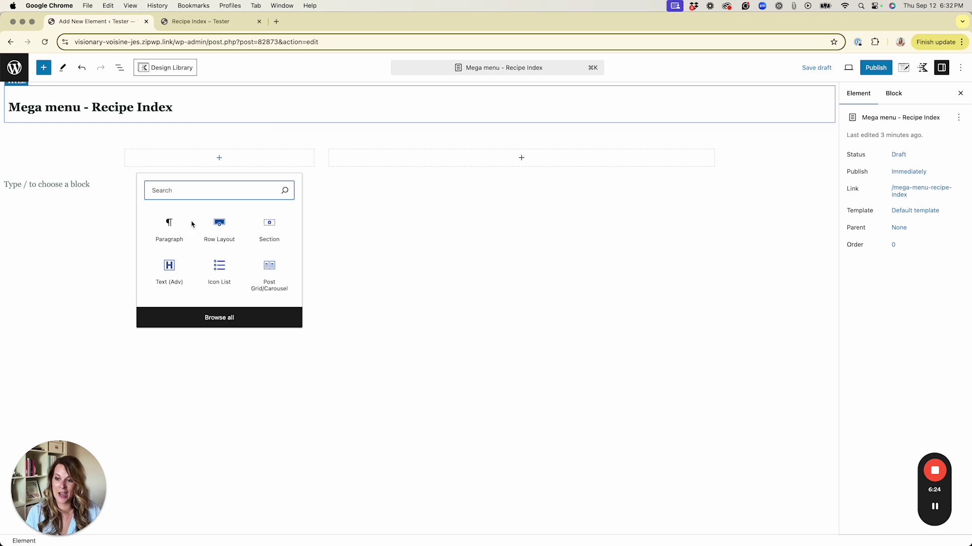
left_click(171, 273)
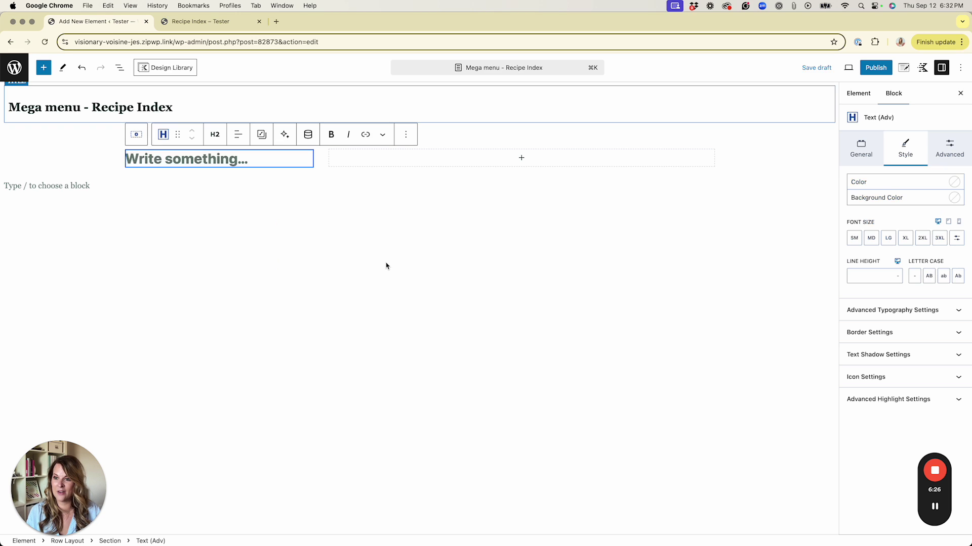
- Enter "Browse by Category" as the heading text in the row's narrow first column
type("B")
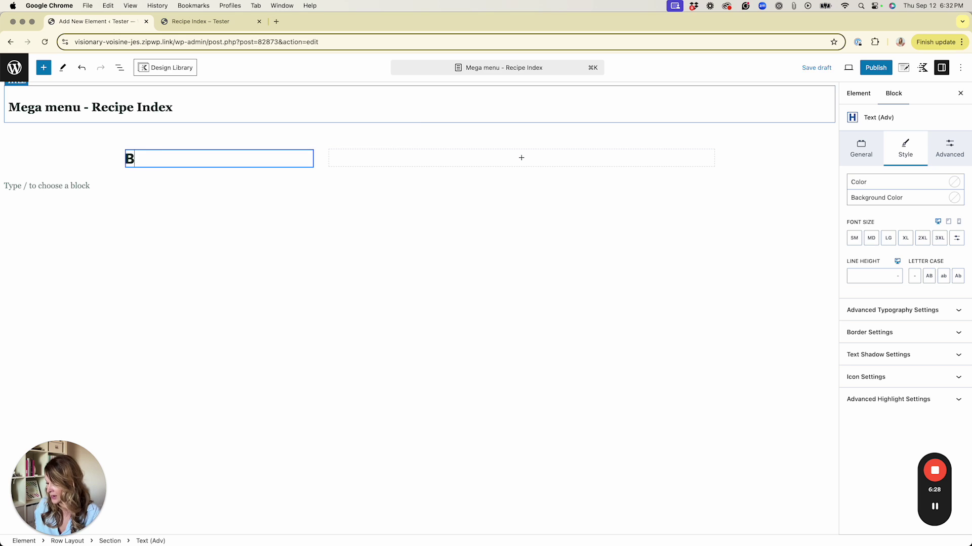
type("rowse by Categ")
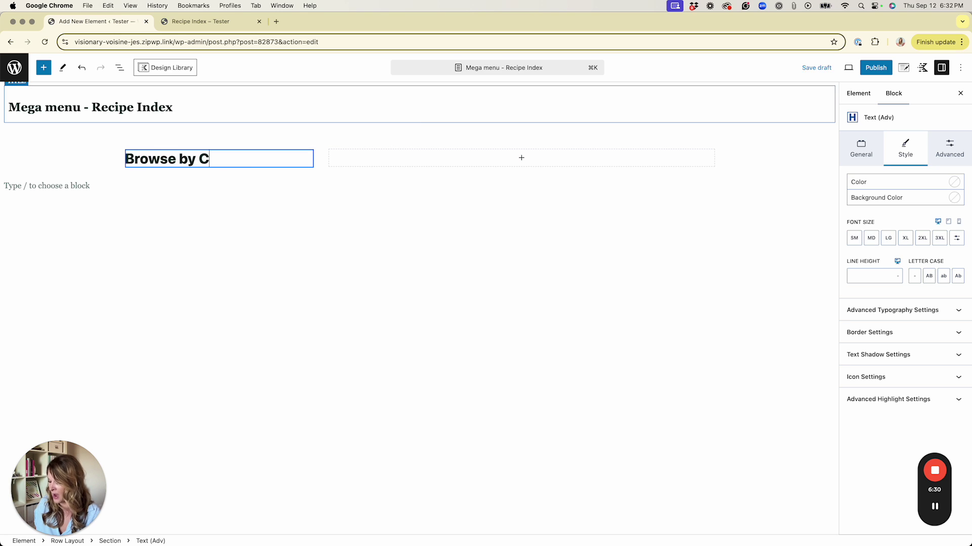
key("BackSpace")
type("egory")
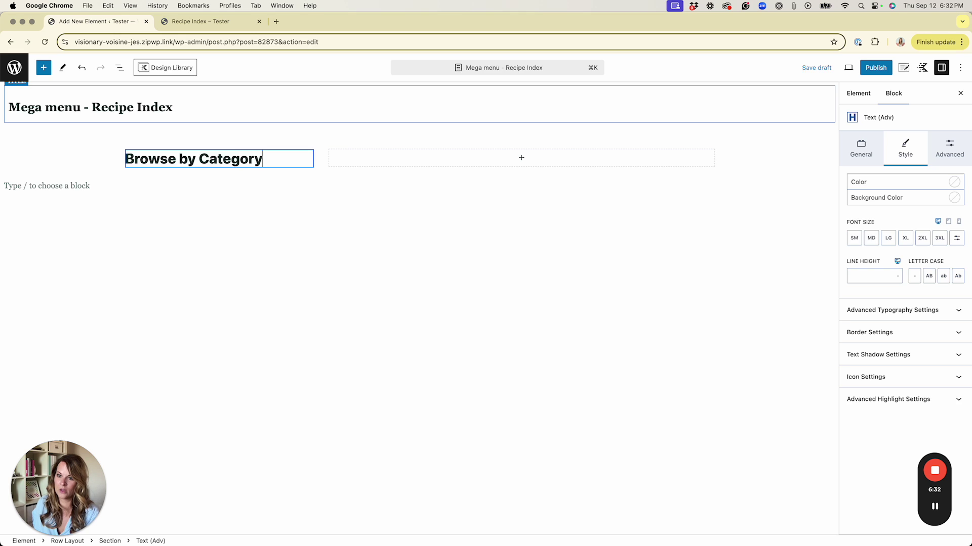
- Insert an Icon List block directly below the "Browse by Category" heading
key("Return")
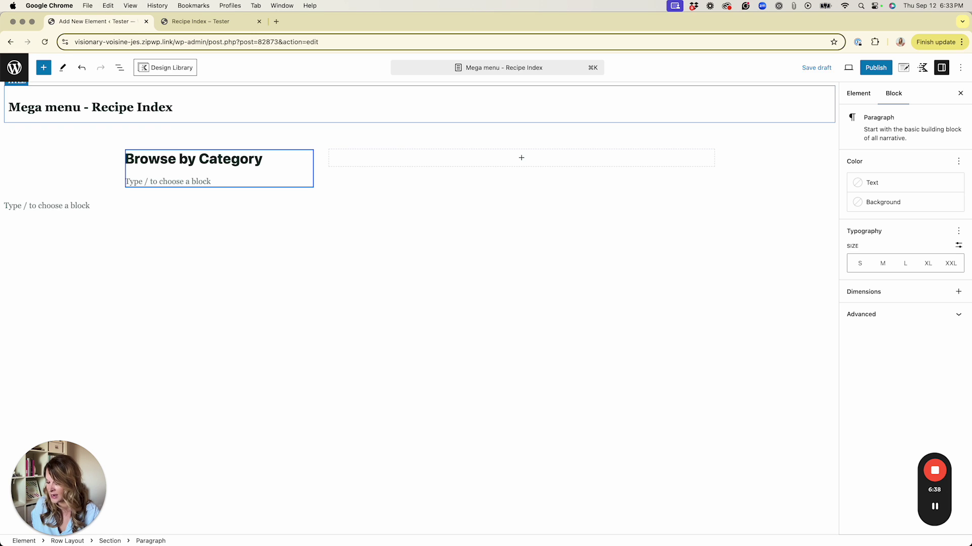
type("/")
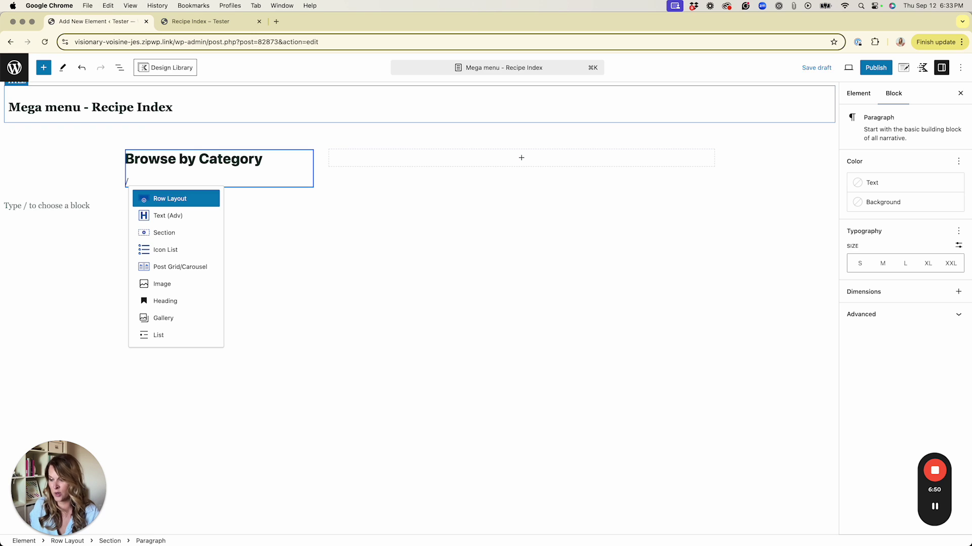
type("icon")
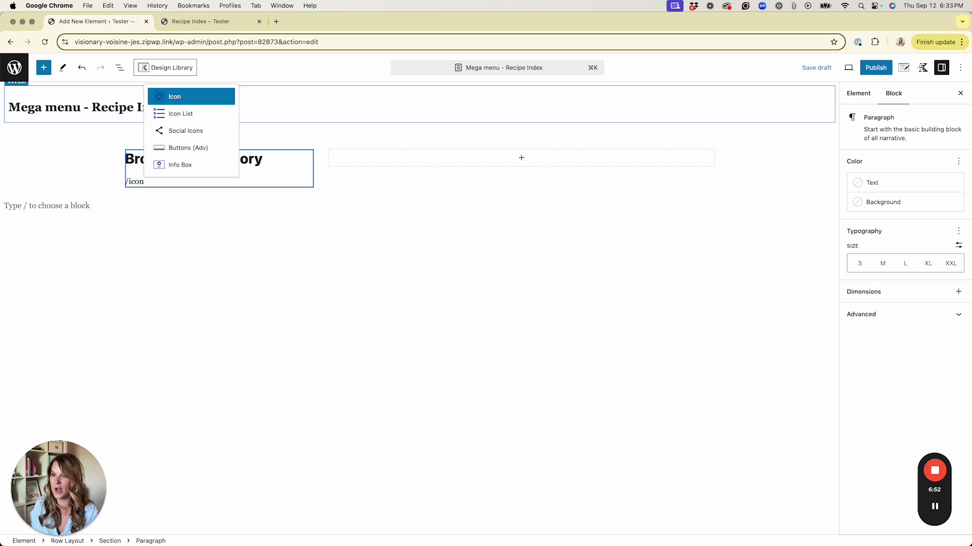
key("Down")
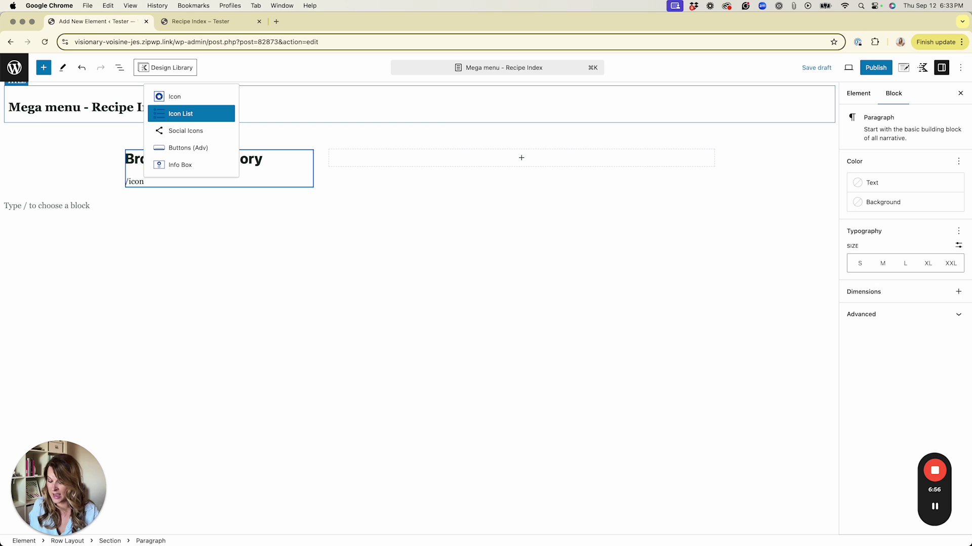
key("Return")
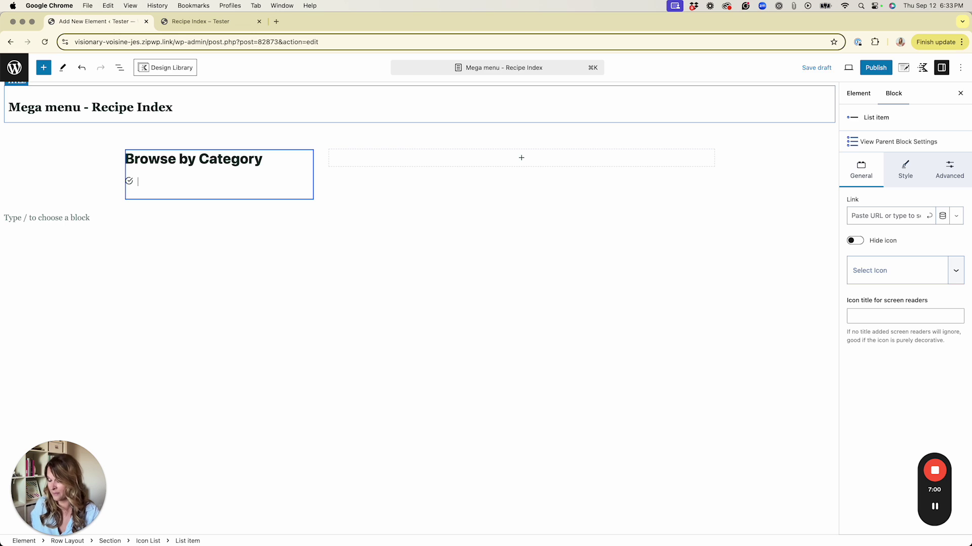
- Fill the icon list with the items Breakfast, Lunch, Dinner, Sides, Drinks and Desserts
type("Breakfas")
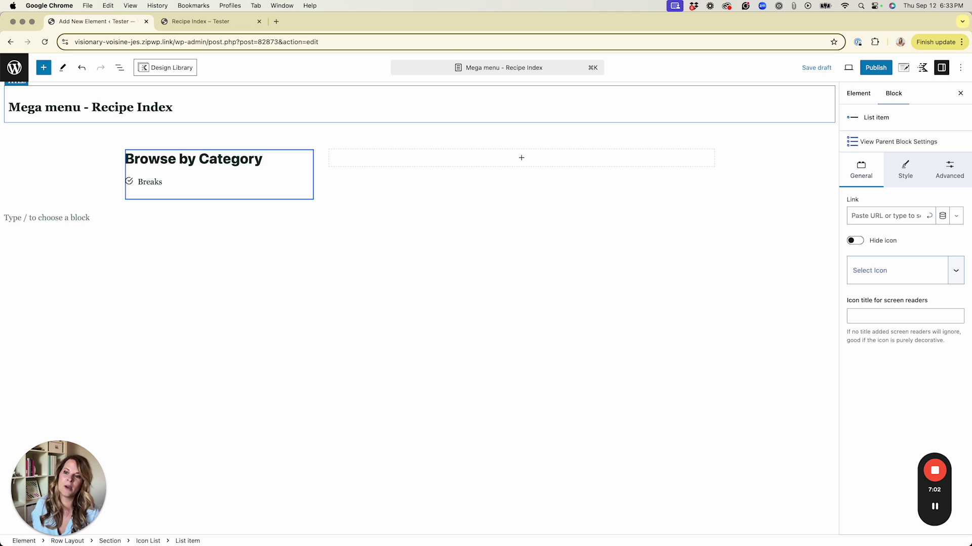
type("t")
key("Return")
type("Lunch")
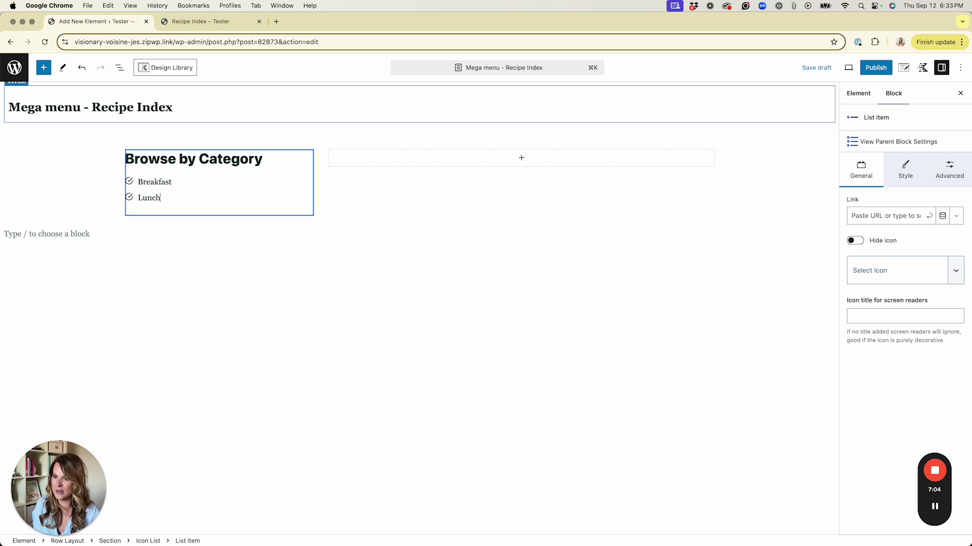
key("Return")
type("Dinner")
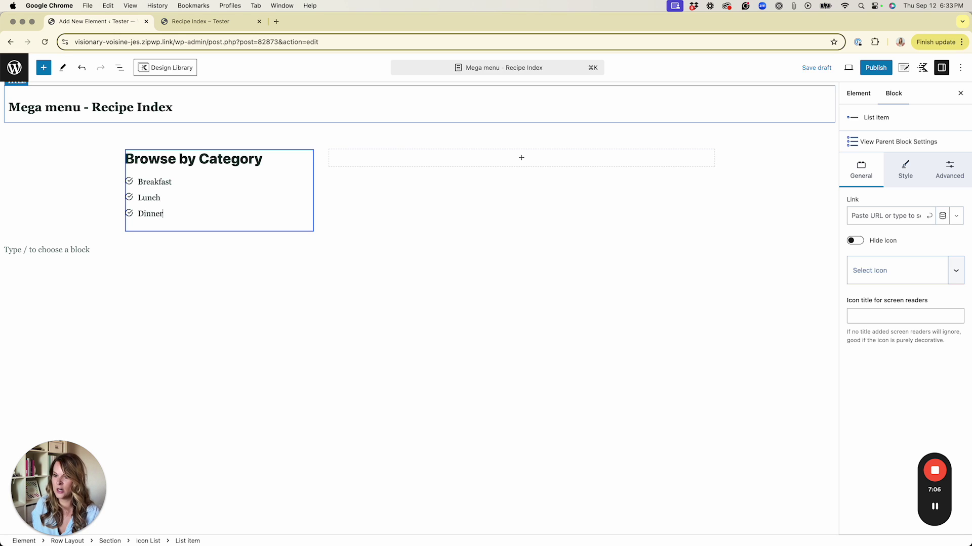
key("Return")
type("Sides")
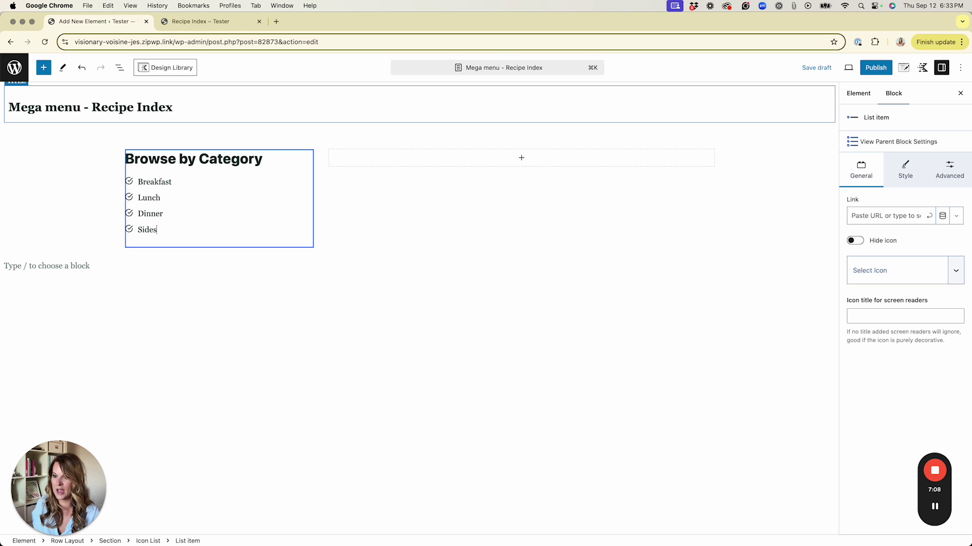
key("Return")
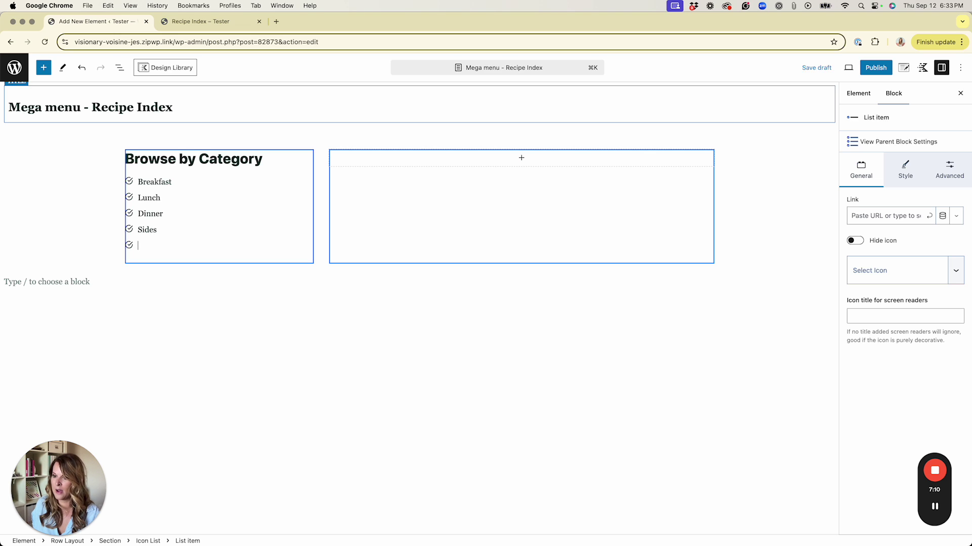
type("Drinks")
key("Return")
type("Desserts")
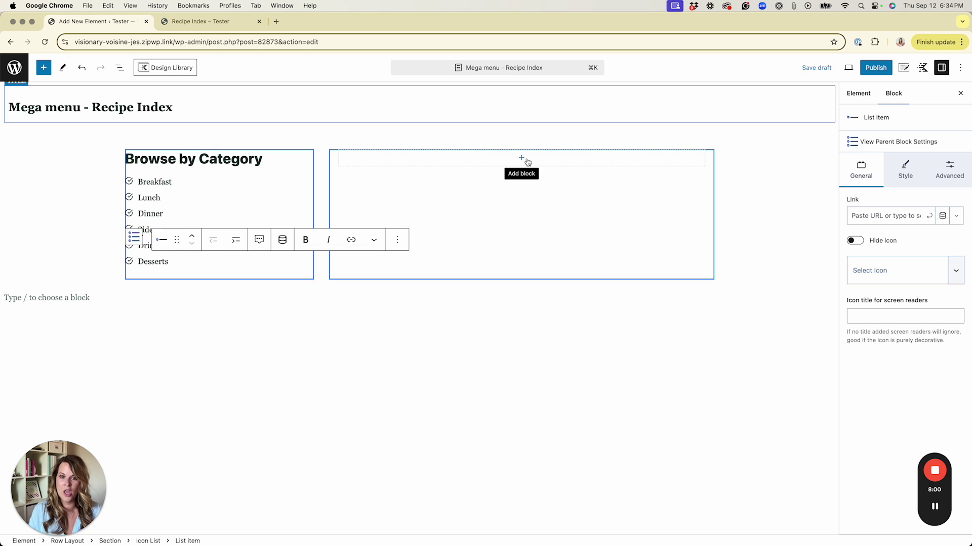
- Add a Post Grid/Carousel block to the row's wide second column, using the third initial style
left_click(526, 160)
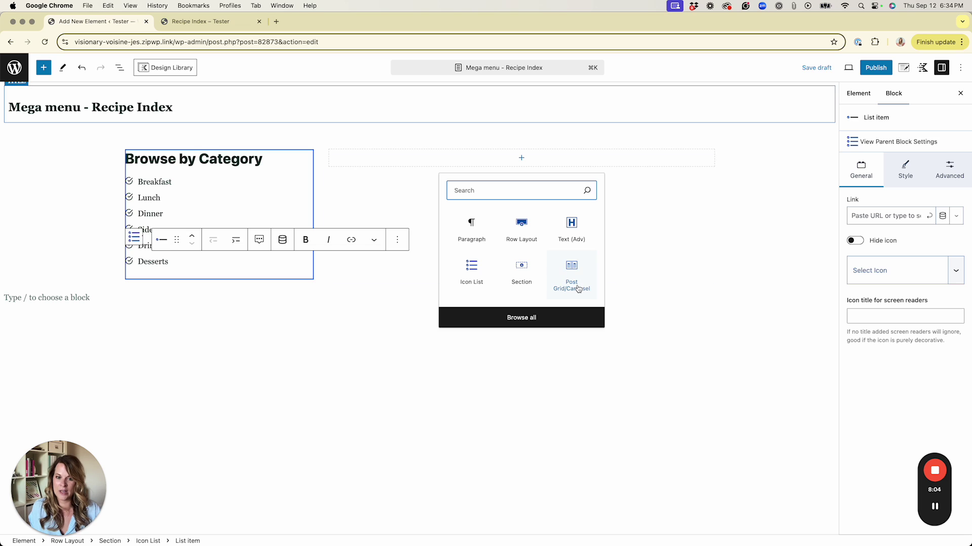
left_click(558, 283)
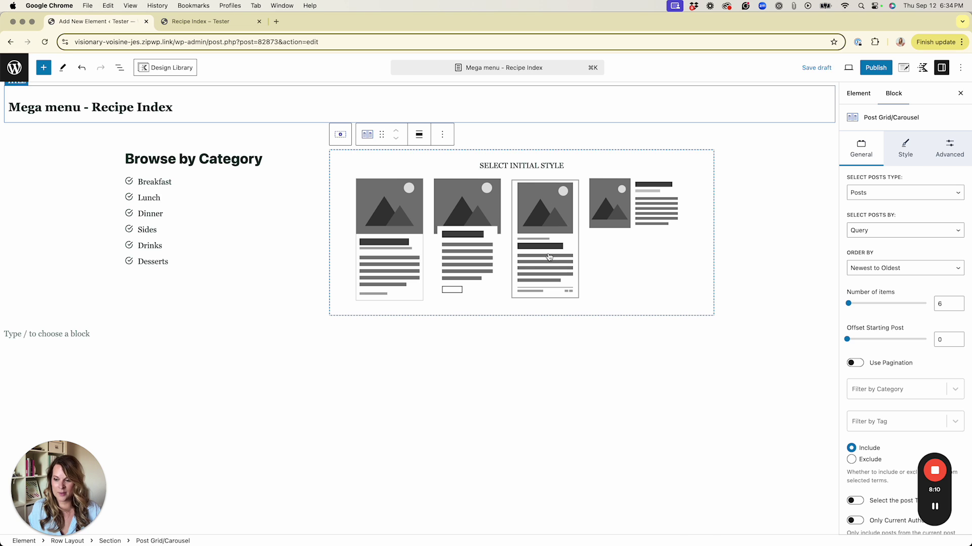
left_click(549, 257)
scroll(792, 282, "down", 3)
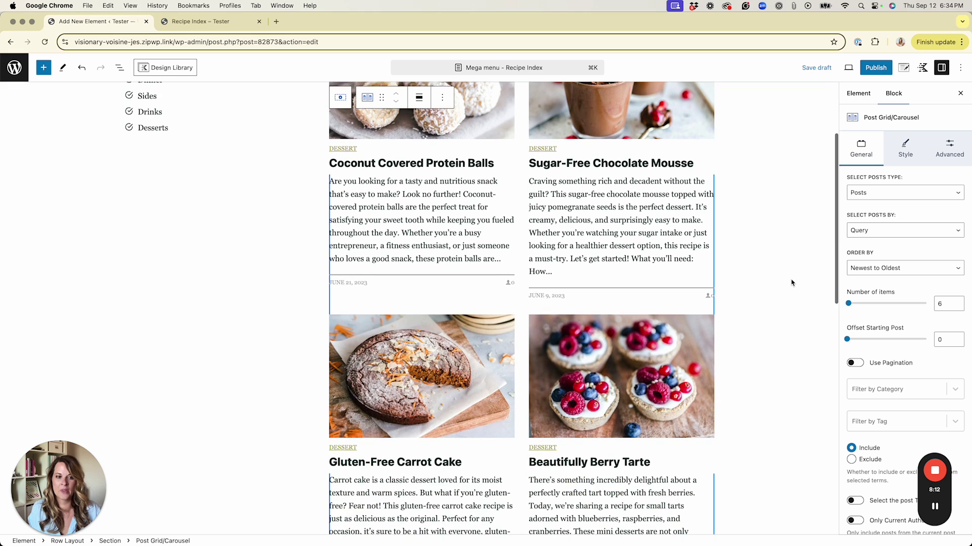
scroll(792, 283, "up", 3)
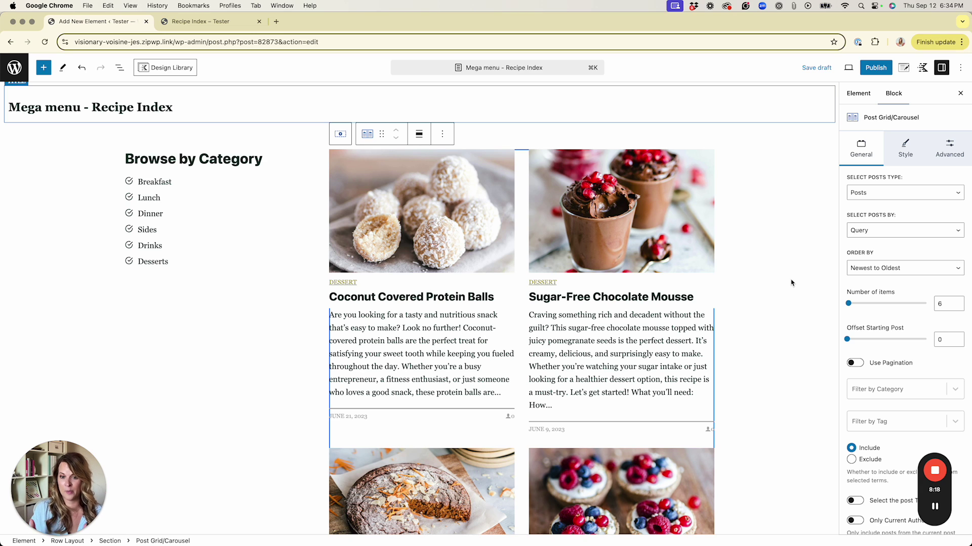
key("super+s")
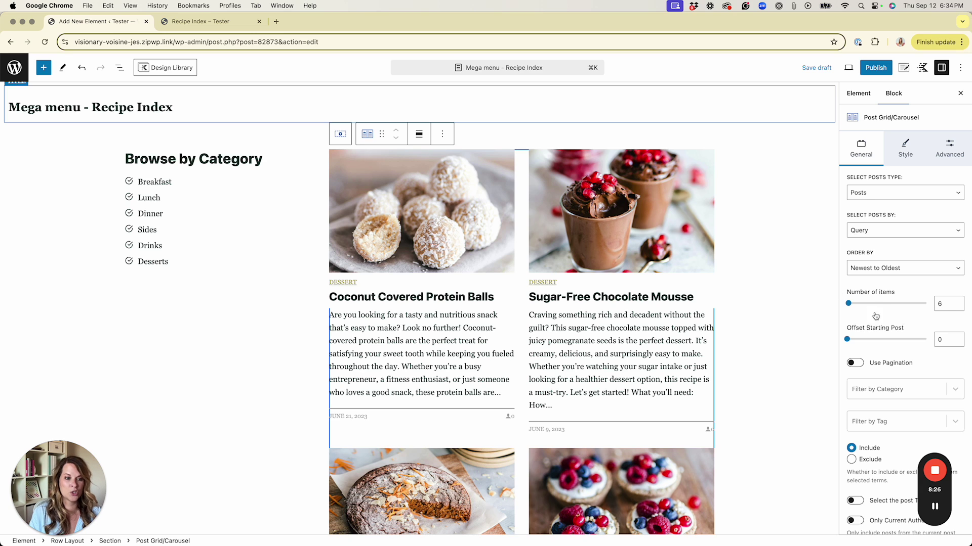
- Set the post grid's number of items to 3
left_click(948, 304)
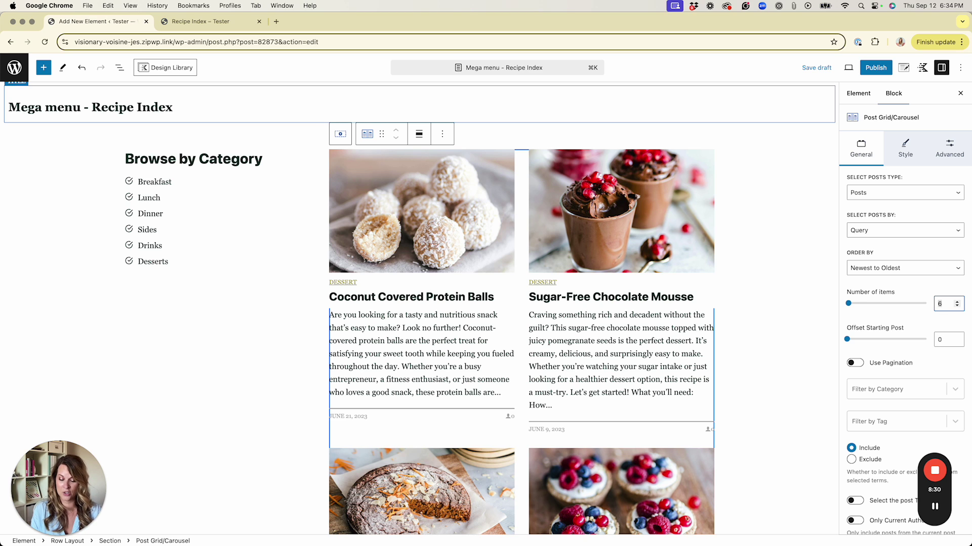
key("BackSpace")
type("3")
- Set the post grid's layout to 3 columns
scroll(913, 327, "down", 2)
scroll(914, 326, "down", 3)
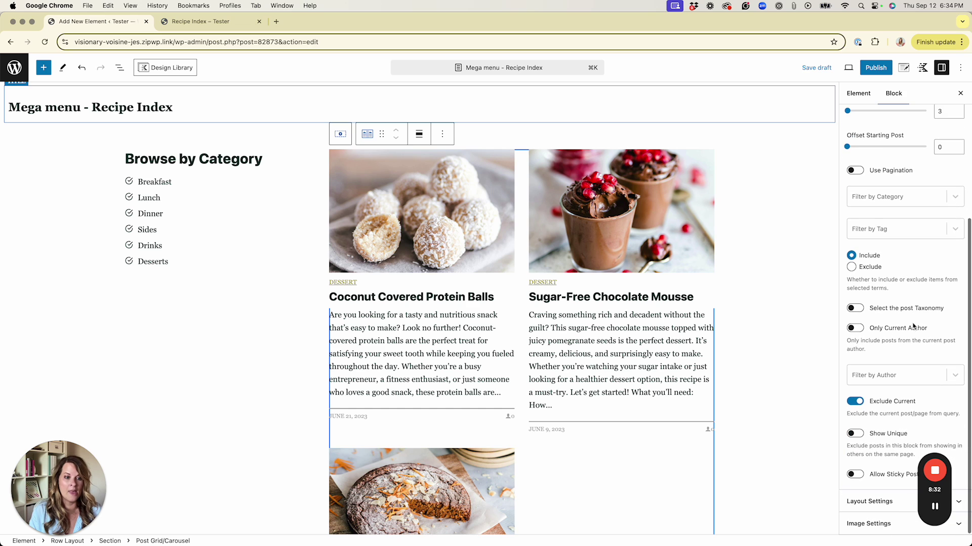
left_click(860, 498)
scroll(906, 418, "down", 3)
scroll(906, 418, "down", 1)
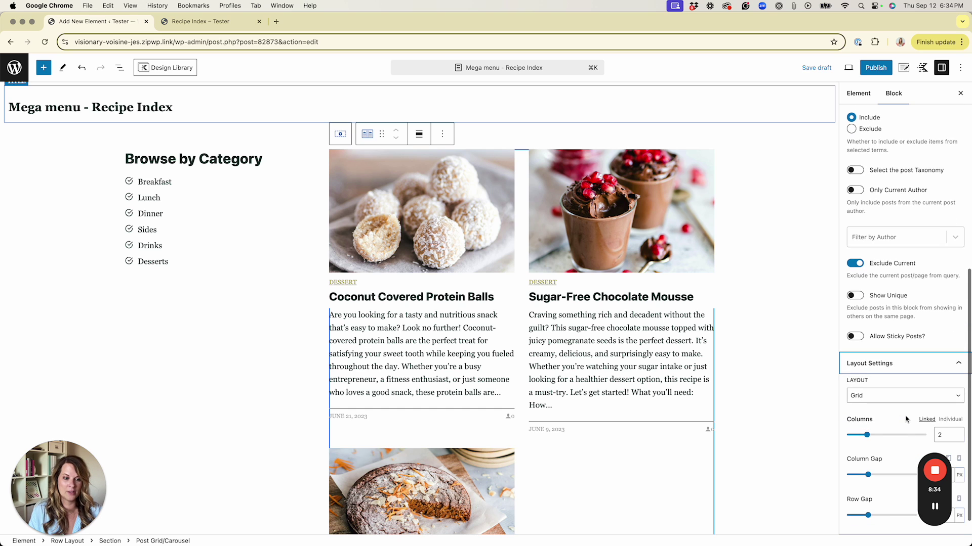
left_click(956, 433)
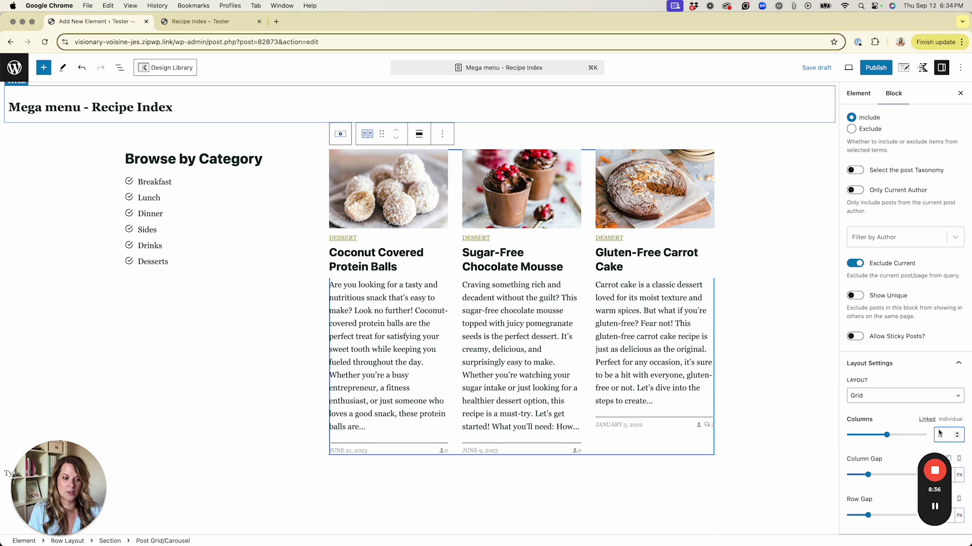
left_click(884, 364)
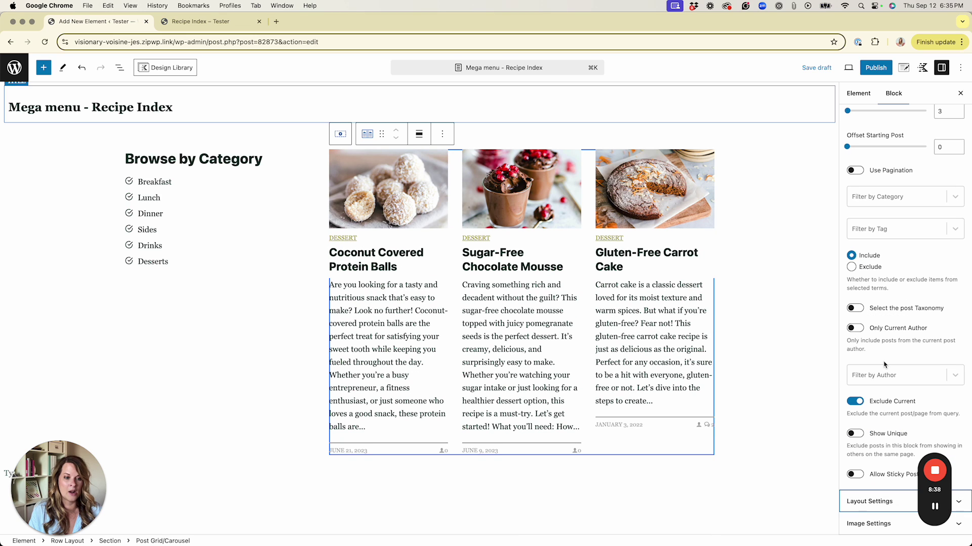
- Set the image ratio of the post grid's images to Square 1:1
left_click(860, 521)
scroll(909, 331, "down", 3)
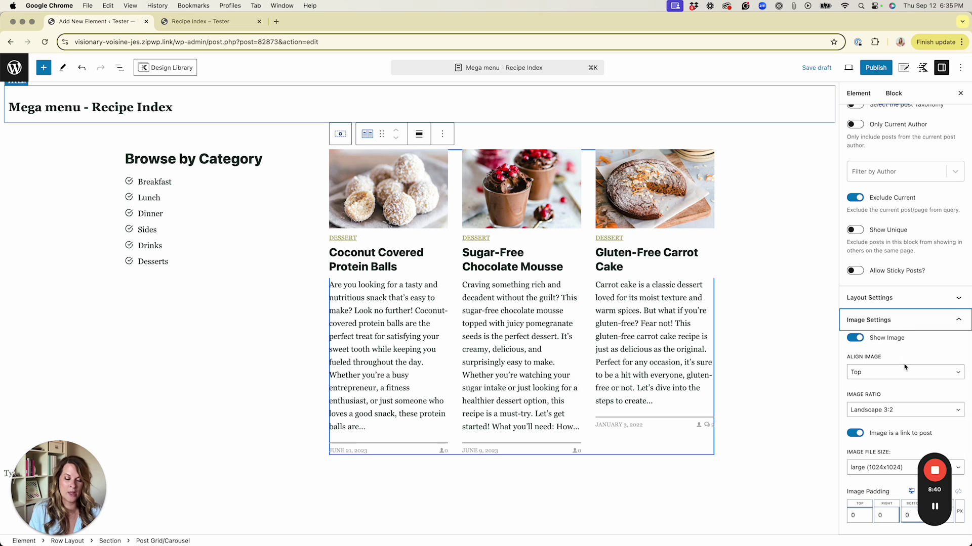
left_click(875, 418)
left_click(881, 484)
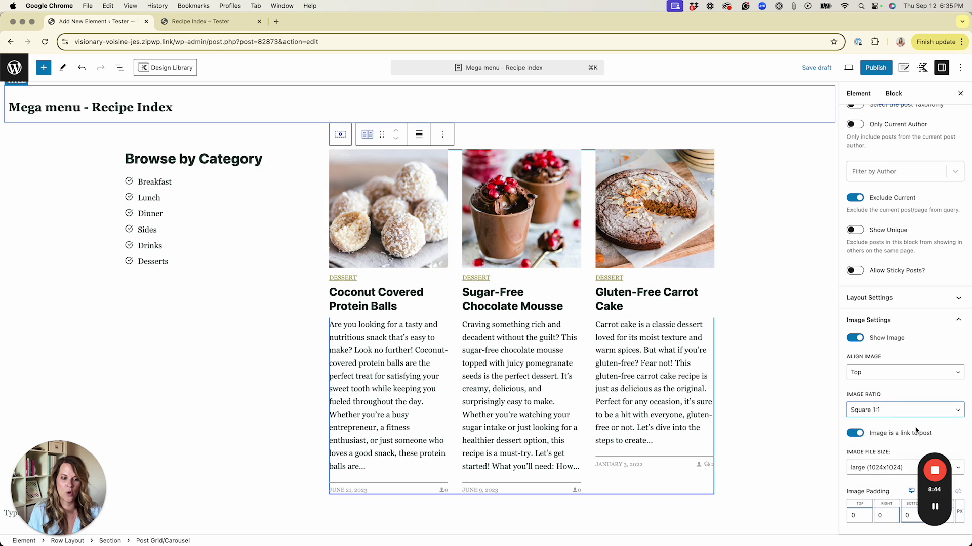
- Remove the line above the posts' footers by setting the top footer border width to 0
scroll(915, 429, "up", 3)
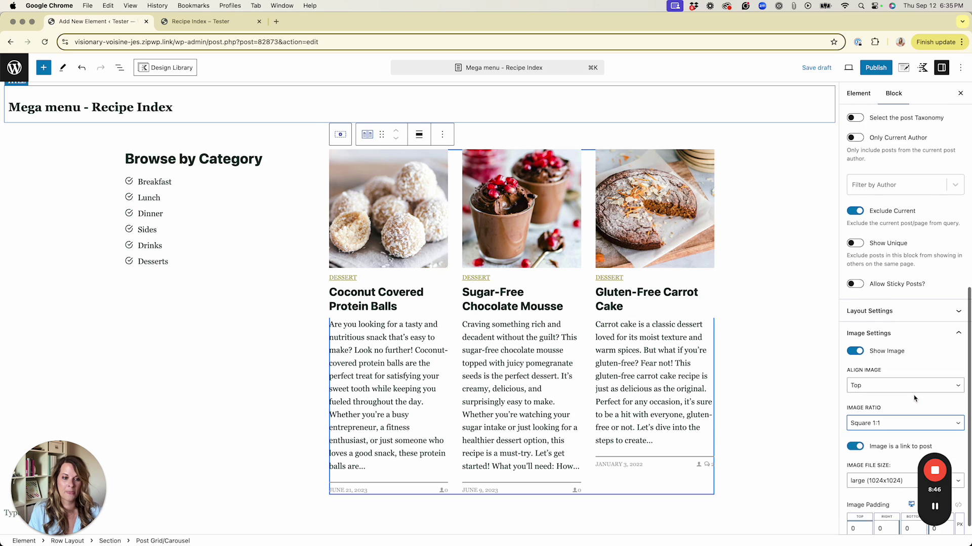
scroll(889, 392, "up", 10)
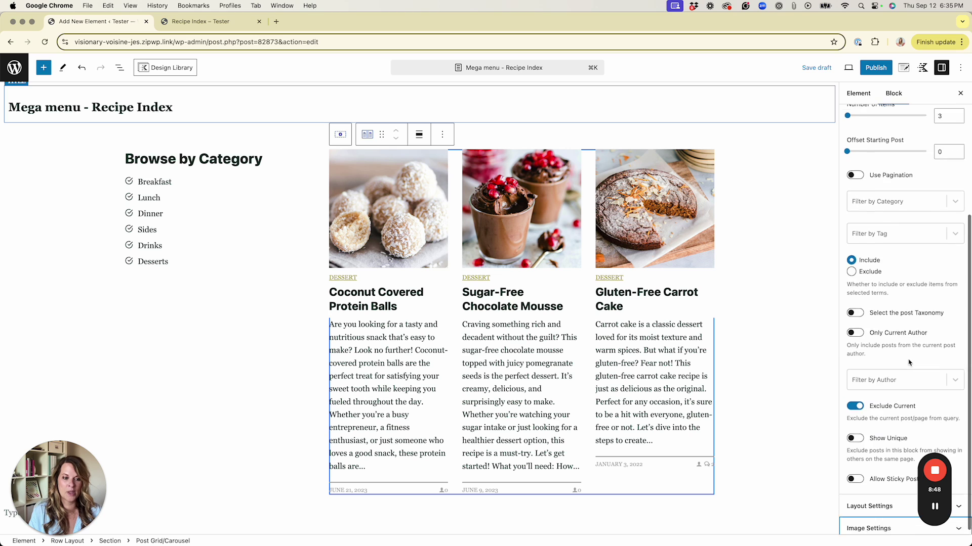
left_click(906, 148)
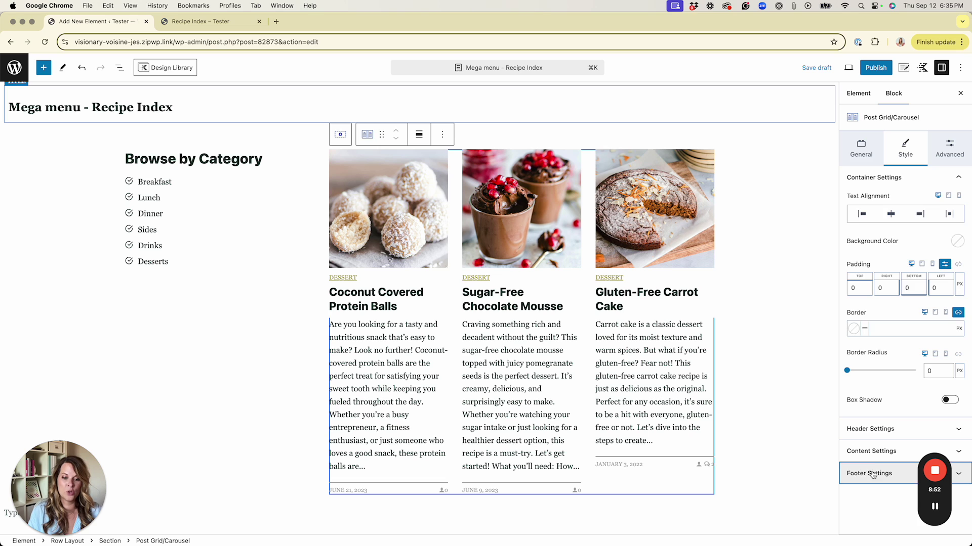
left_click(893, 474)
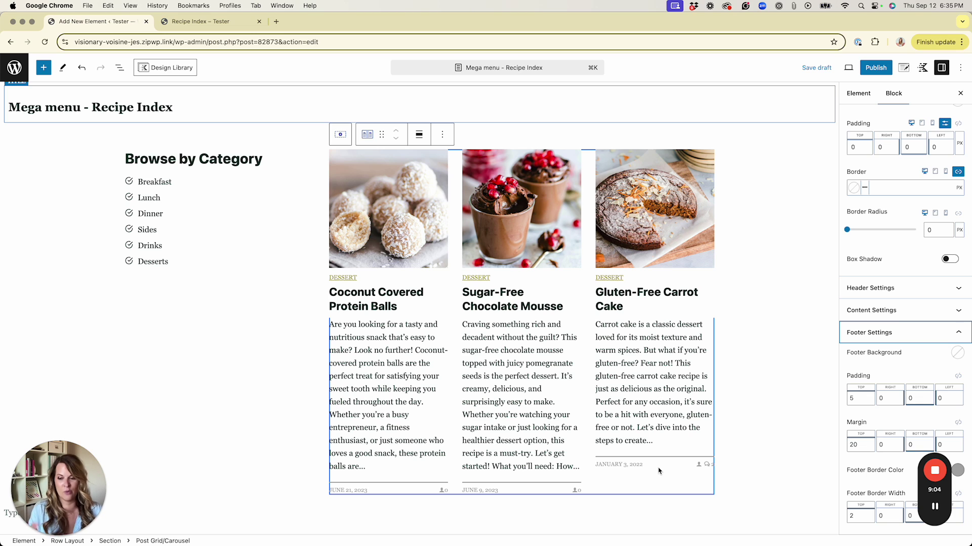
left_click(851, 517)
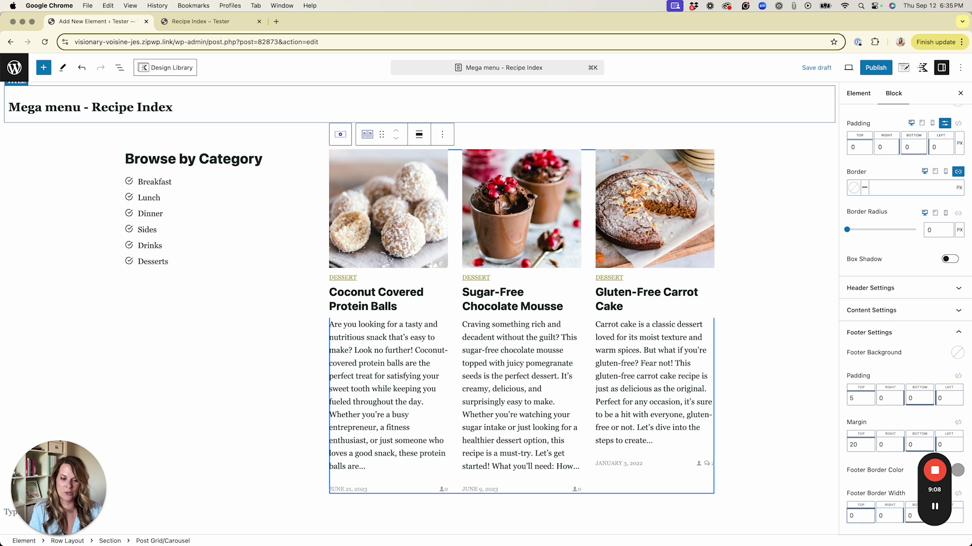
- Hide the categories above the post titles and turn off the excerpts in the post grid
scroll(859, 389, "up", 5)
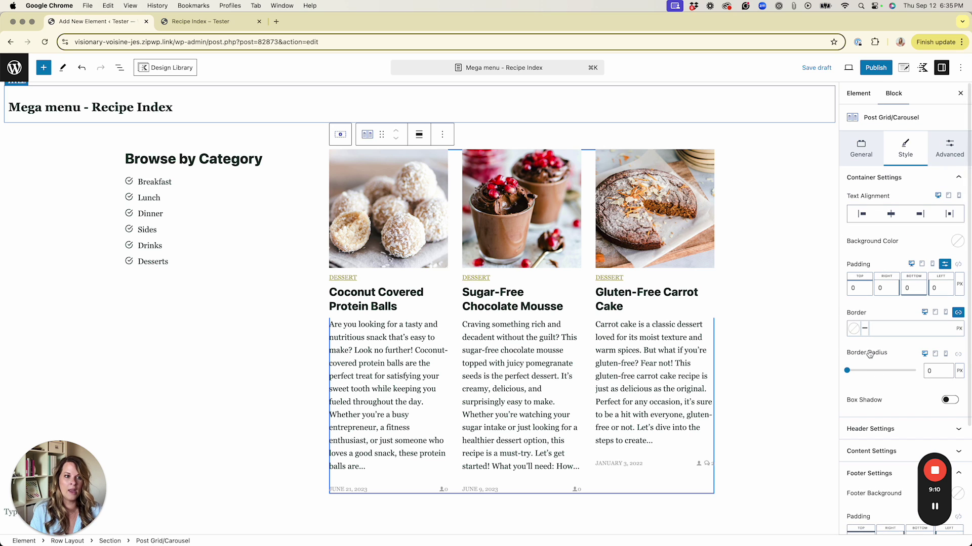
left_click(942, 154)
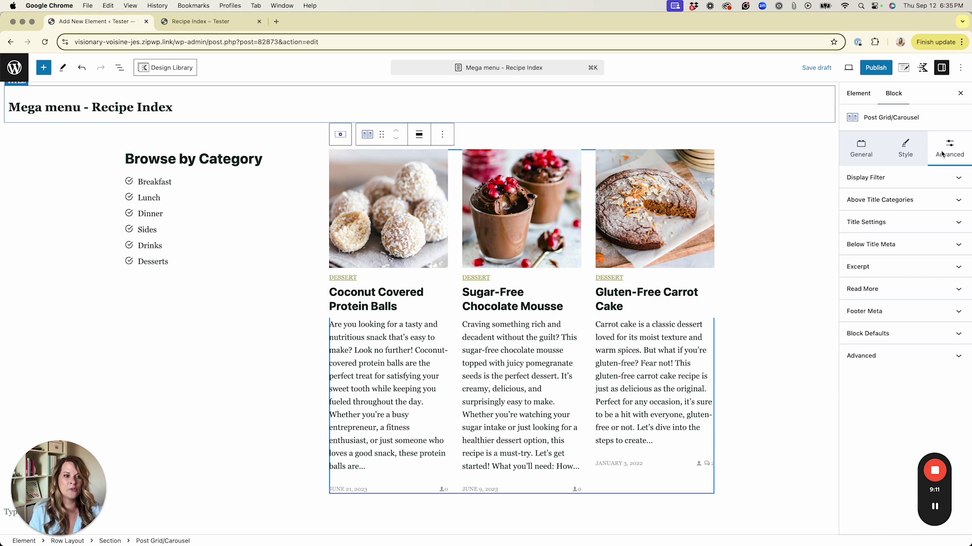
left_click(883, 201)
left_click(906, 218)
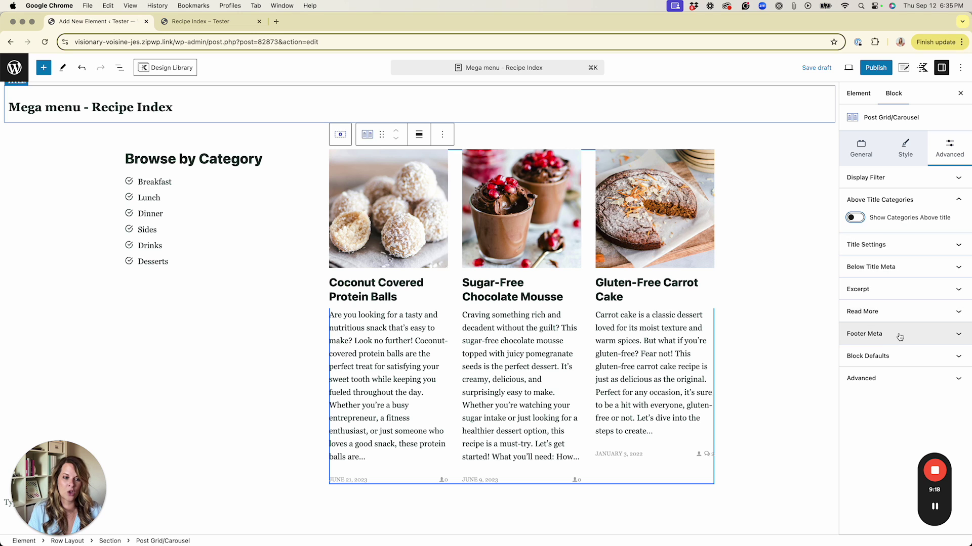
left_click(903, 290)
left_click(855, 307)
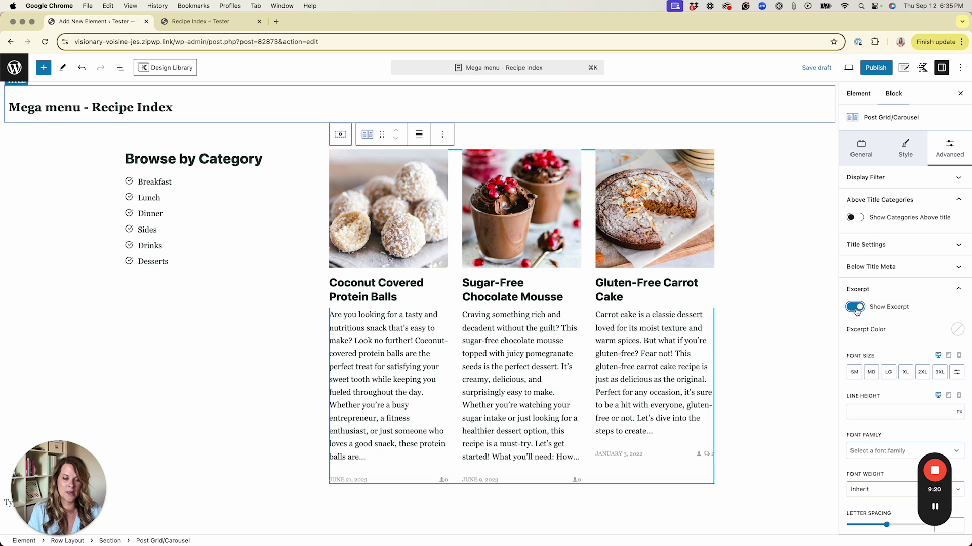
- Turn off the date, author icon and comment count in the post grid's footer meta
left_click(898, 290)
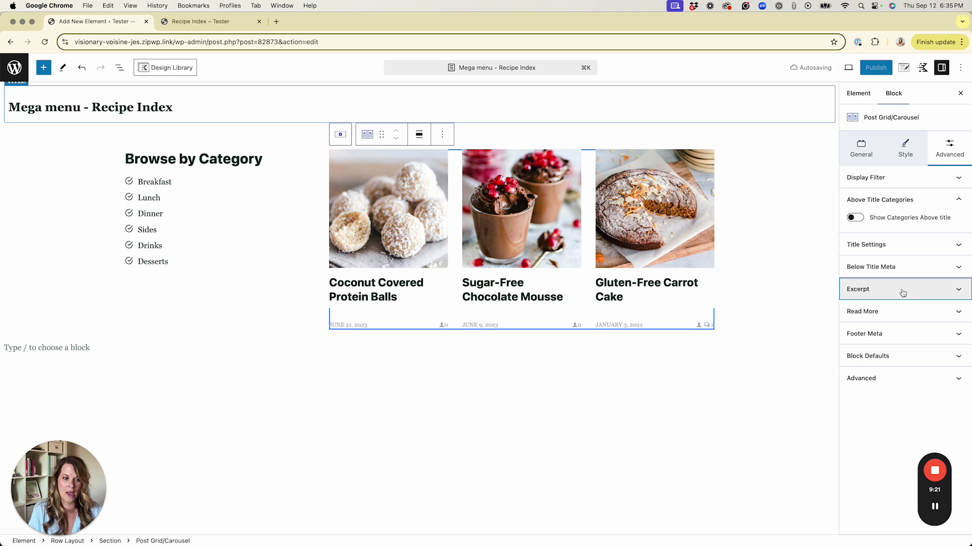
left_click(892, 334)
left_click(855, 230)
left_click(855, 331)
left_click(855, 355)
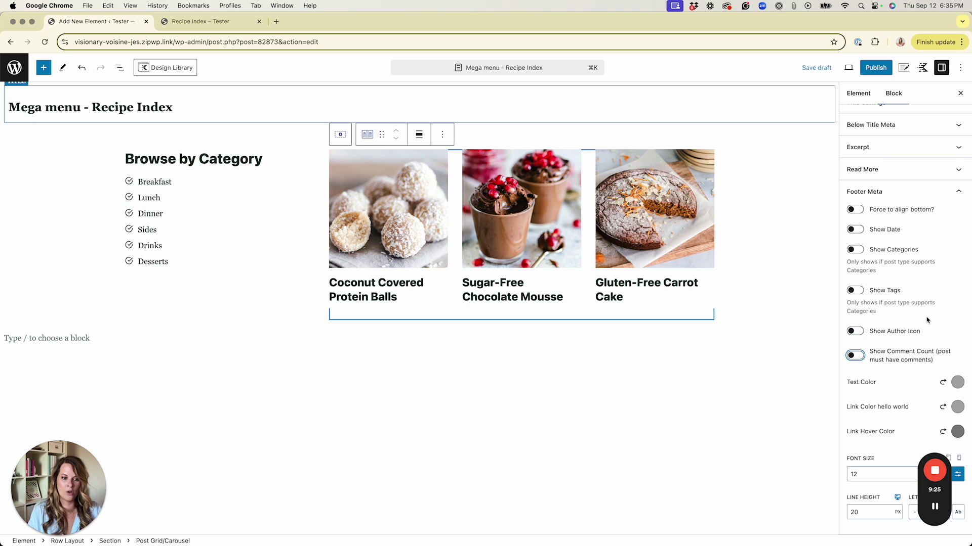
left_click(920, 191)
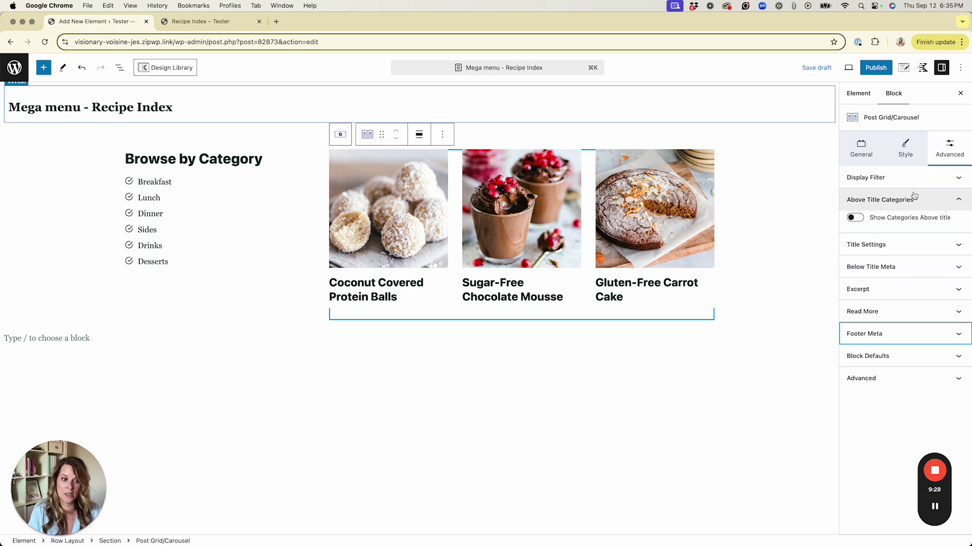
- Set the font size of the post grid's titles to 18 px
left_click(894, 247)
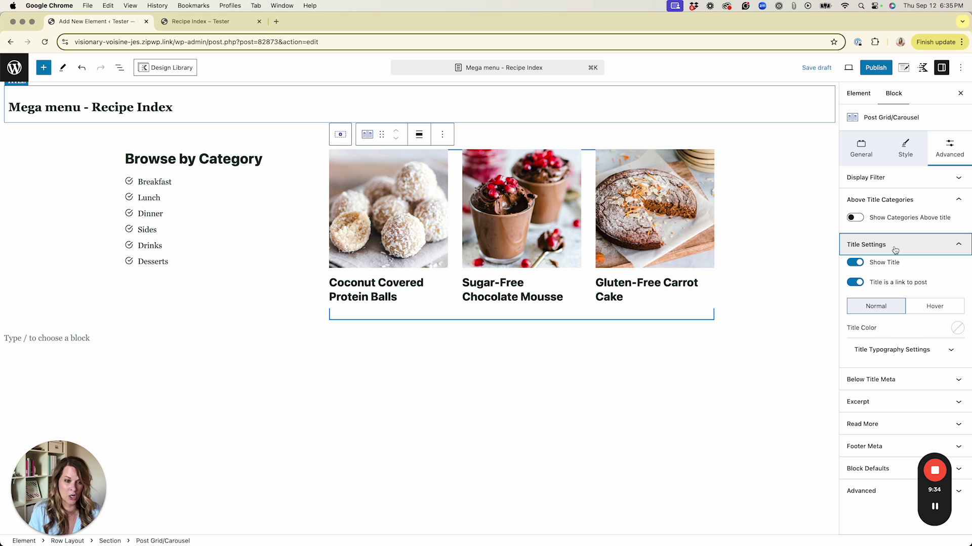
left_click(905, 355)
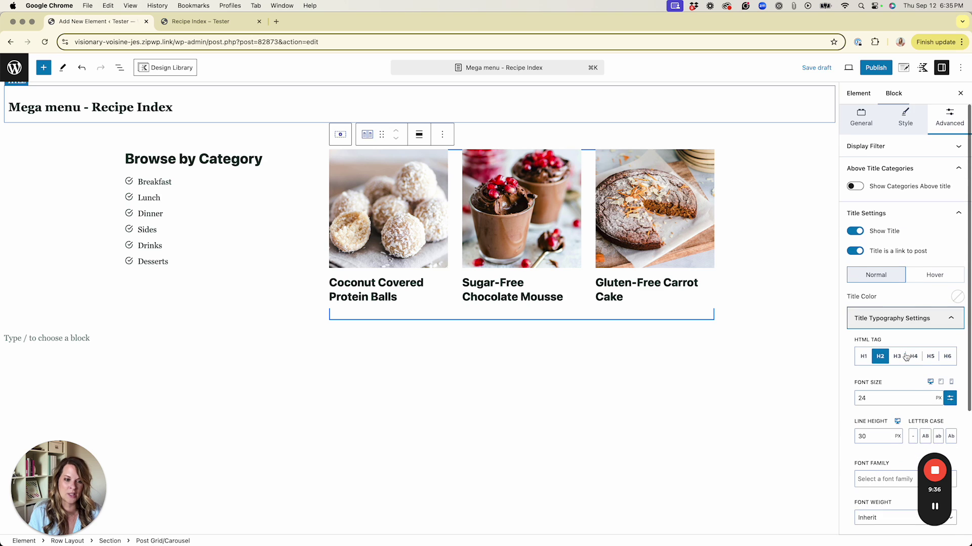
scroll(909, 344, "down", 3)
double_click(861, 322)
type("18")
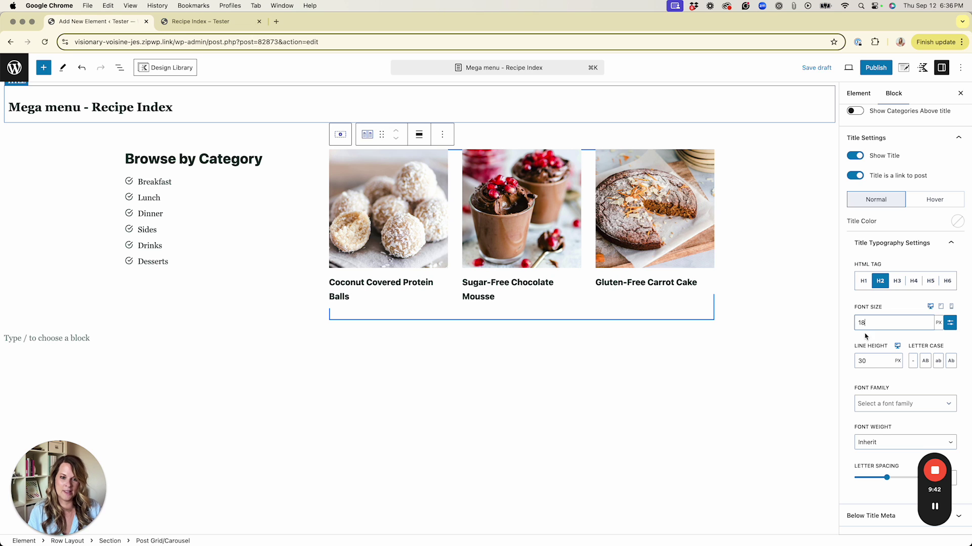
- Set the line height of the post grid's titles to 20 px
double_click(863, 363)
type("18")
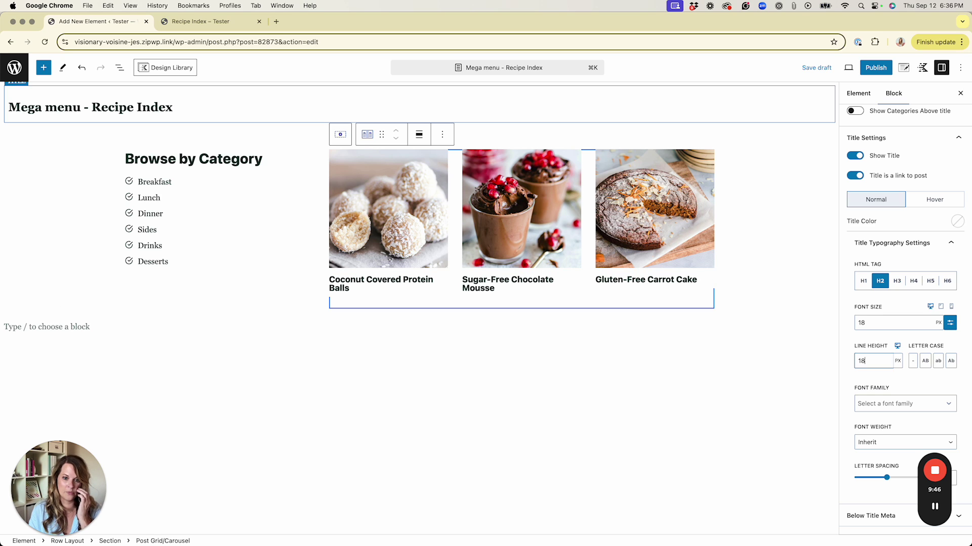
key("BackSpace")
key("BackSpace")
type("20")
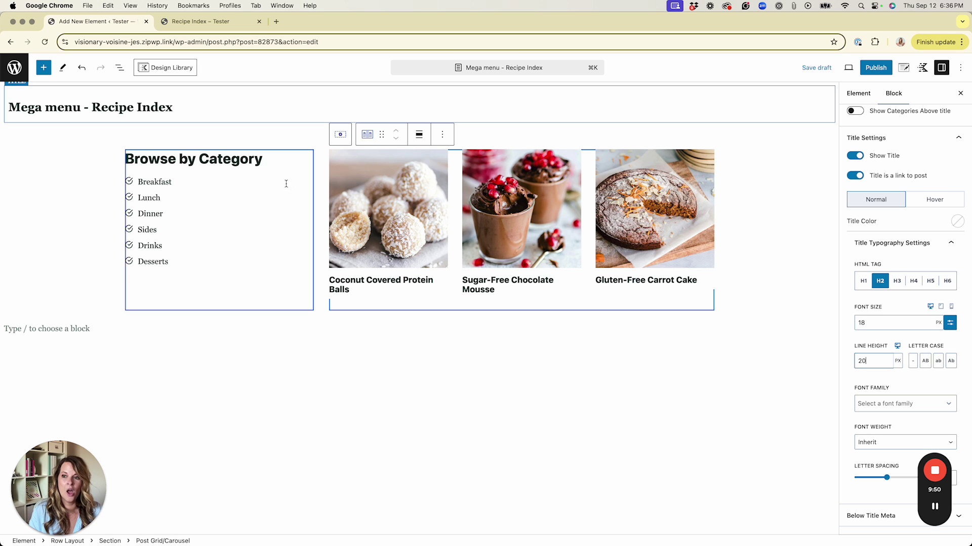
- Change the Browse by Category heading to H4 and give it an MD bottom margin
left_click(209, 161)
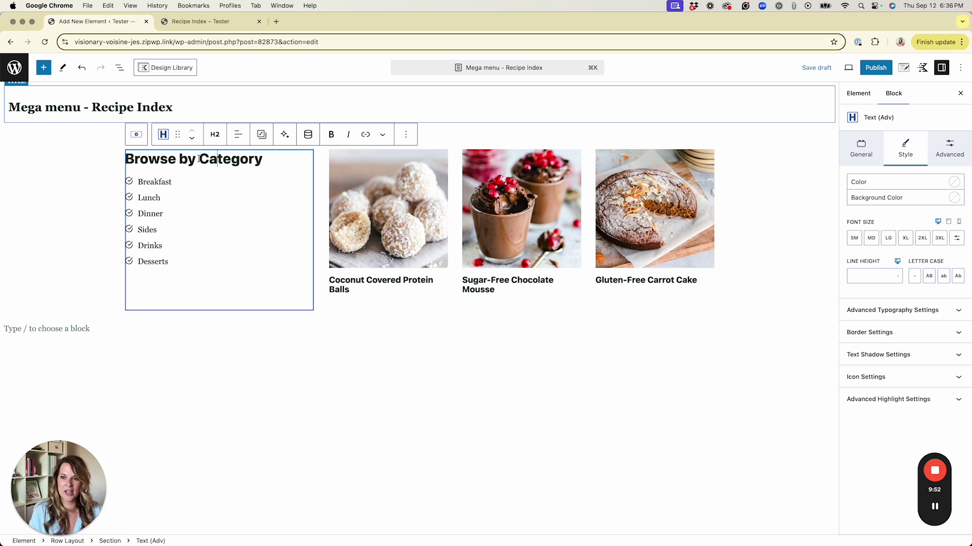
left_click(861, 146)
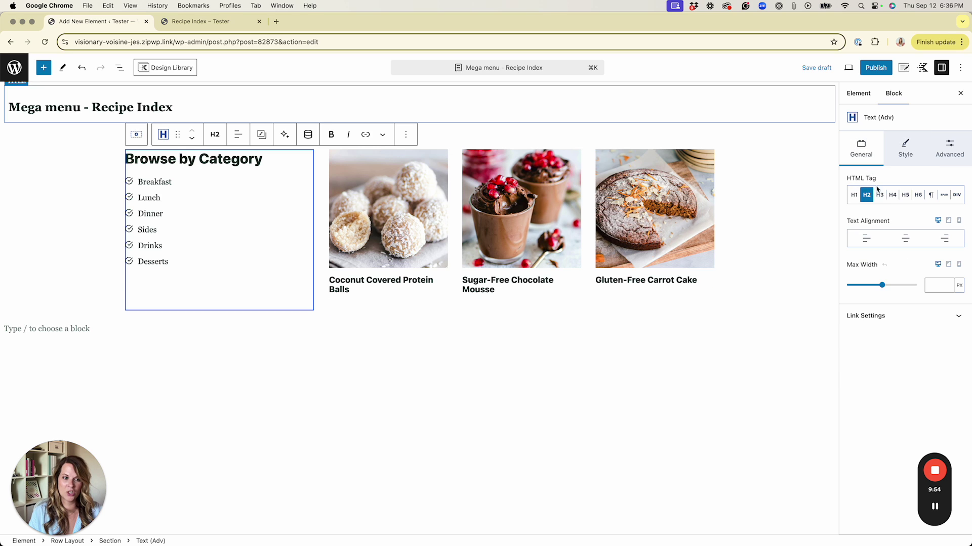
left_click(892, 196)
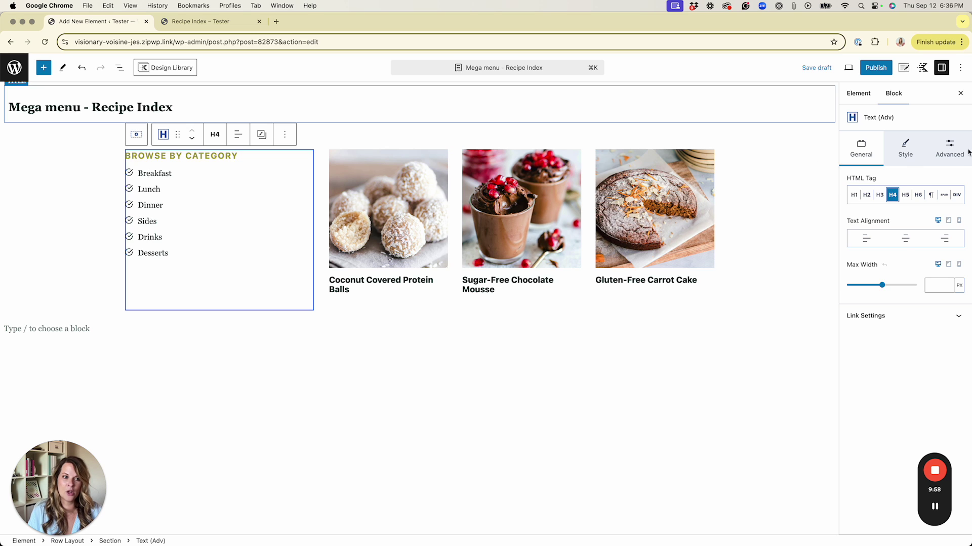
left_click(948, 149)
left_click(918, 253)
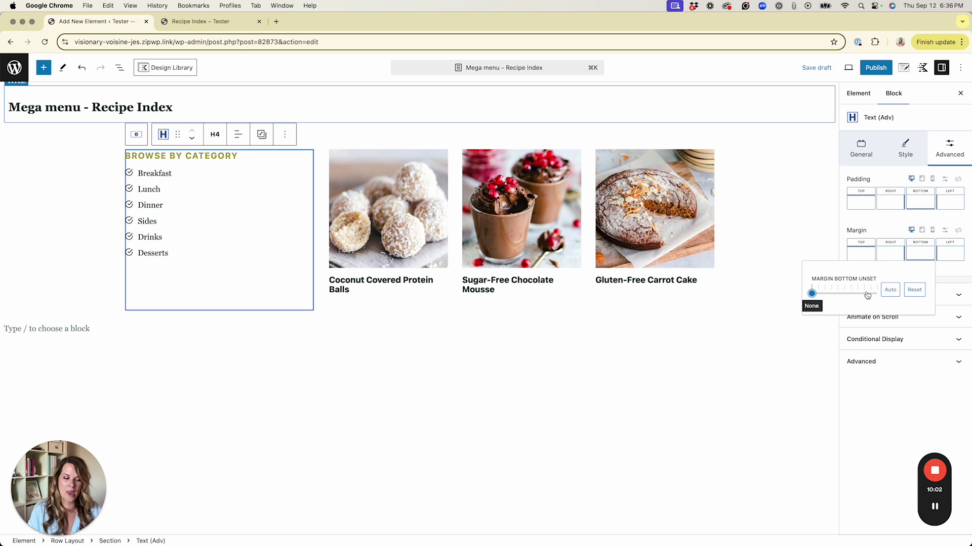
left_click_drag(831, 293, 837, 294)
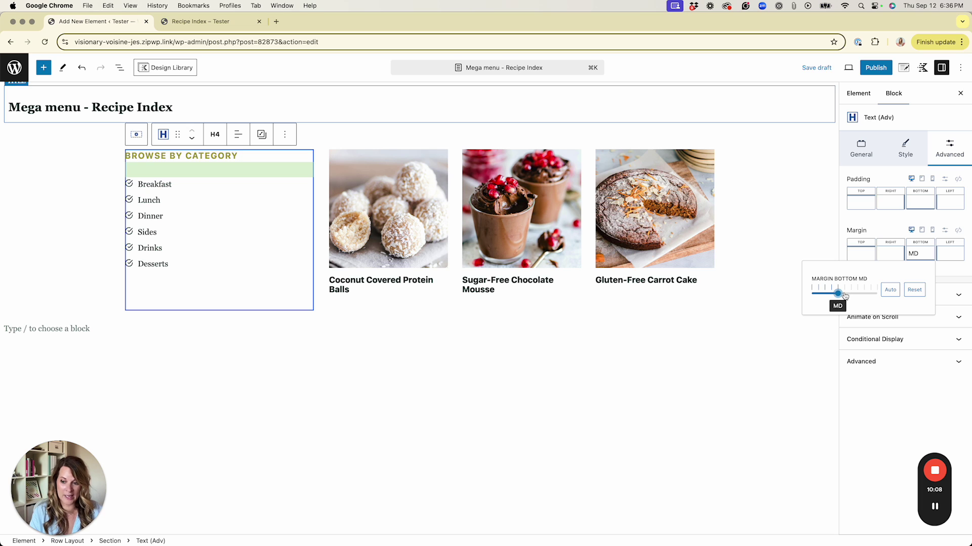
- Resize the row layout's columns to 15% for the category list and 85% for the post grid
left_click(120, 68)
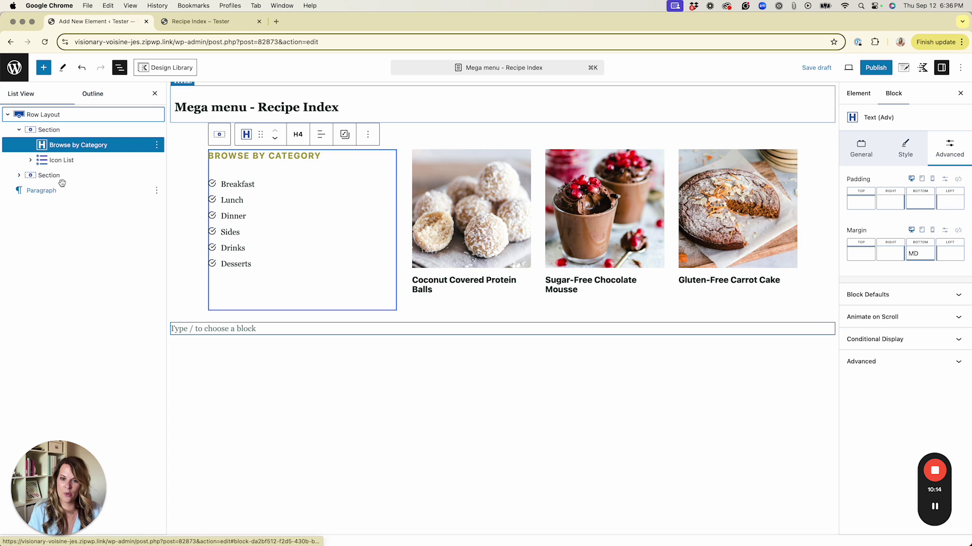
left_click(52, 116)
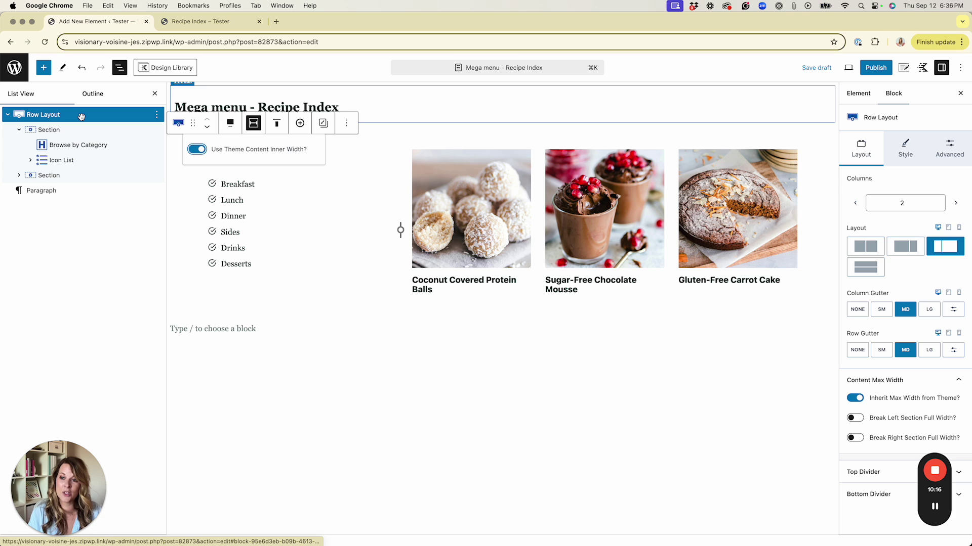
mouse_move(400, 231)
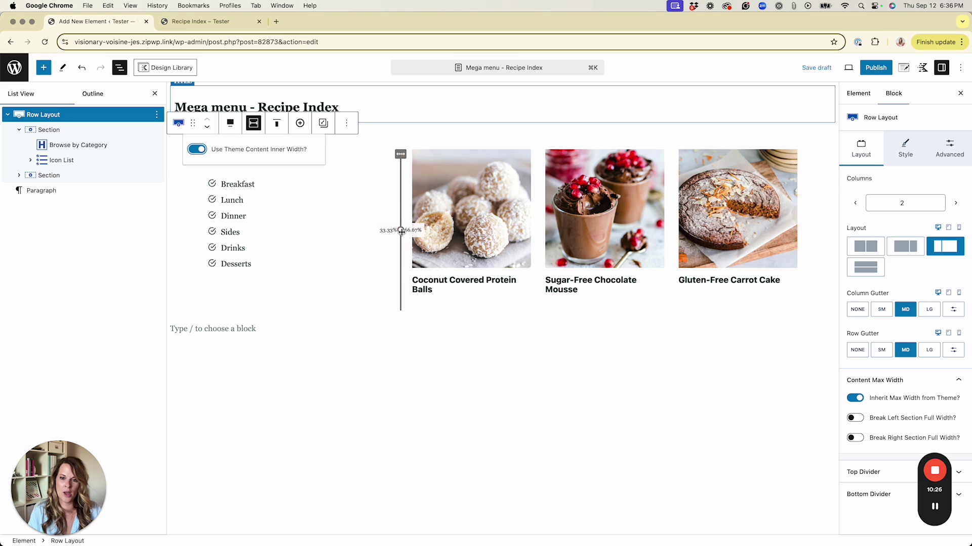
left_click_drag(402, 229, 297, 231)
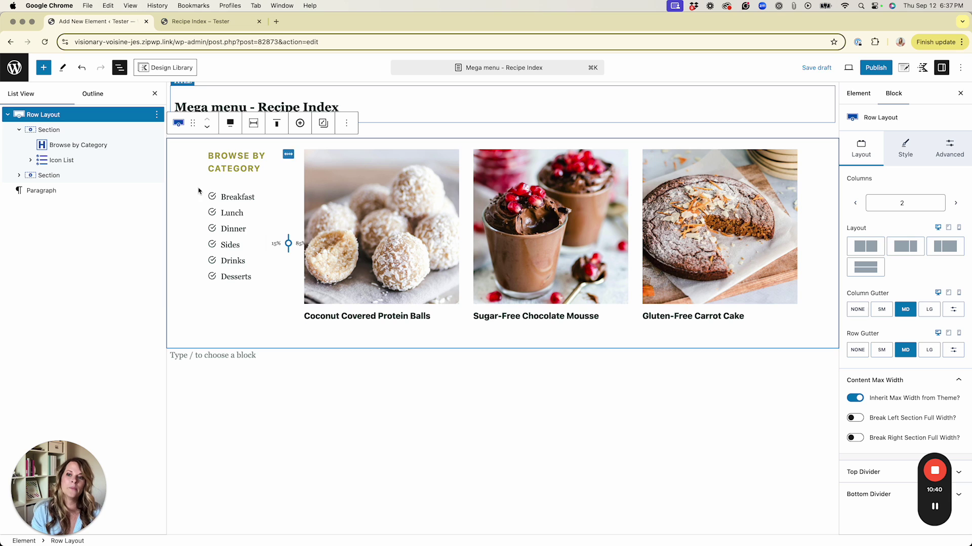
- Set the Browse by Category heading's font size to 14 px
left_click(233, 168)
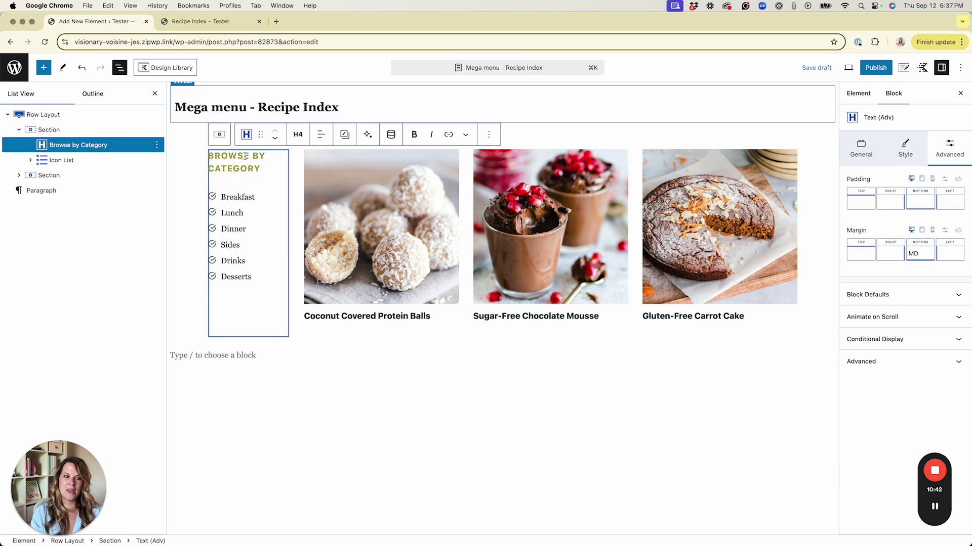
left_click(876, 147)
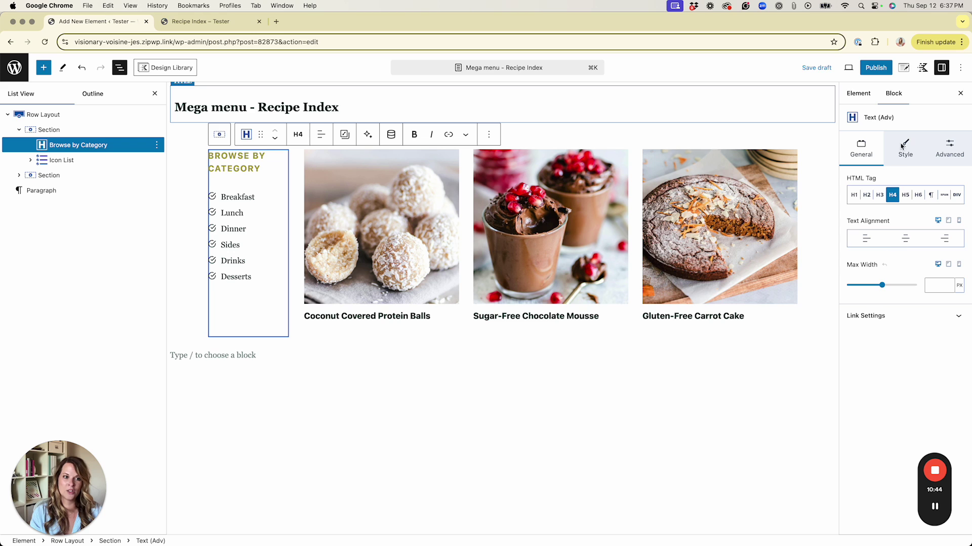
left_click(904, 146)
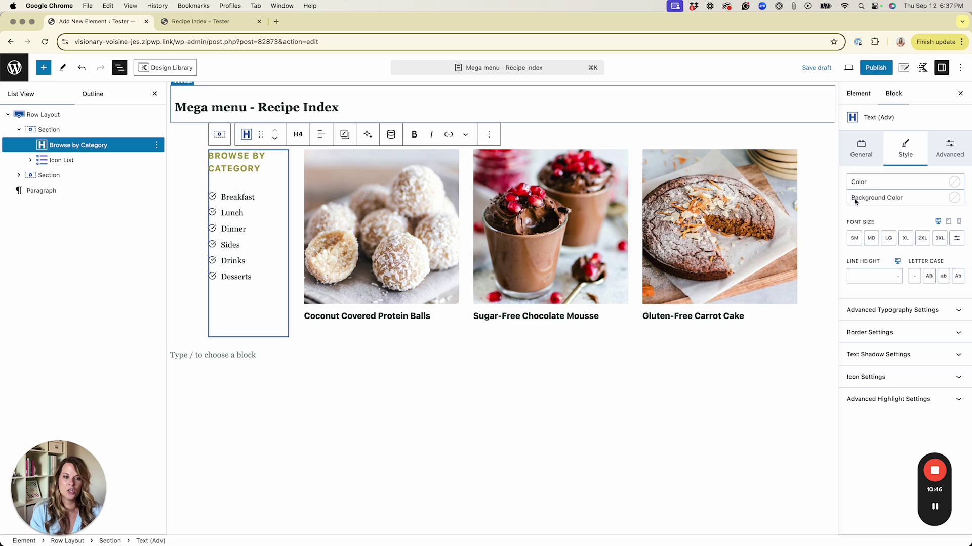
left_click(853, 240)
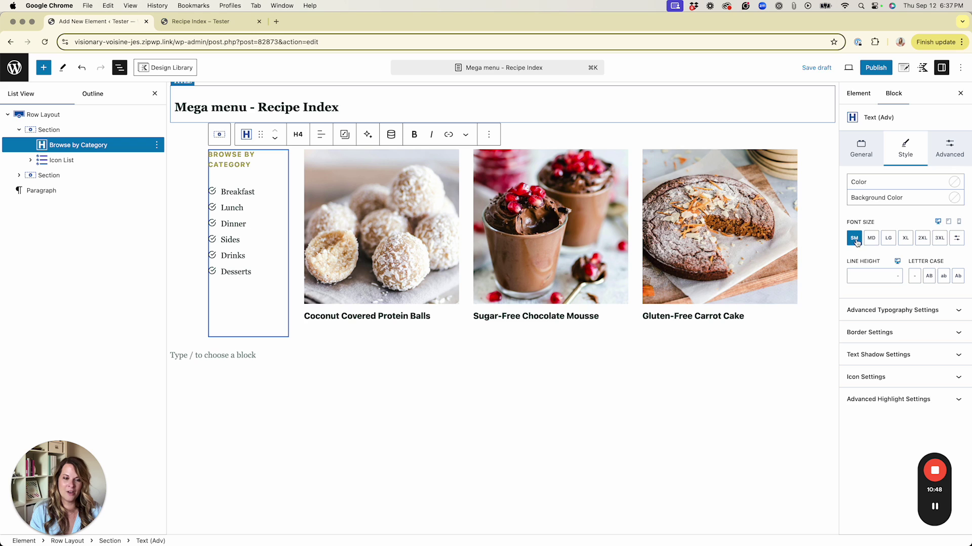
left_click(956, 239)
left_click(899, 242)
key("BackSpace")
type("2")
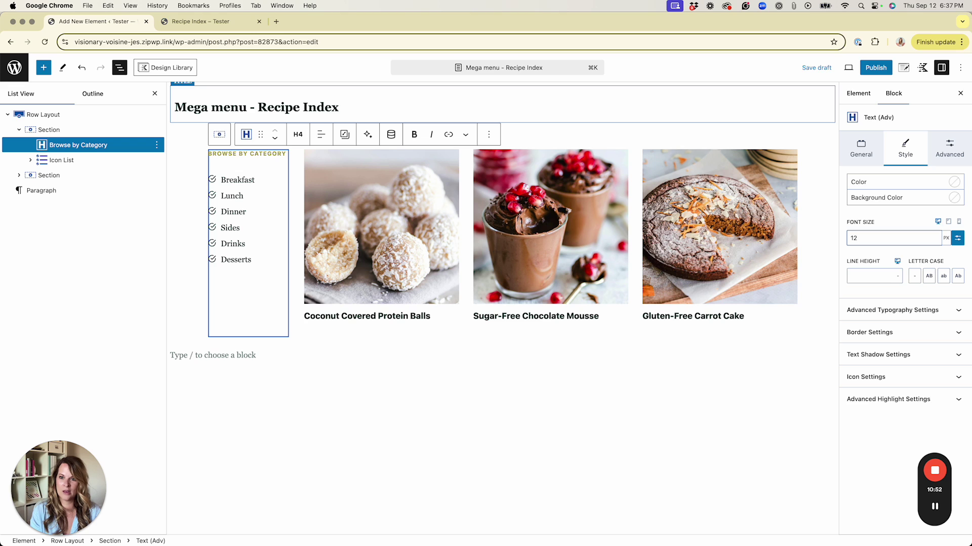
key("BackSpace")
type("4")
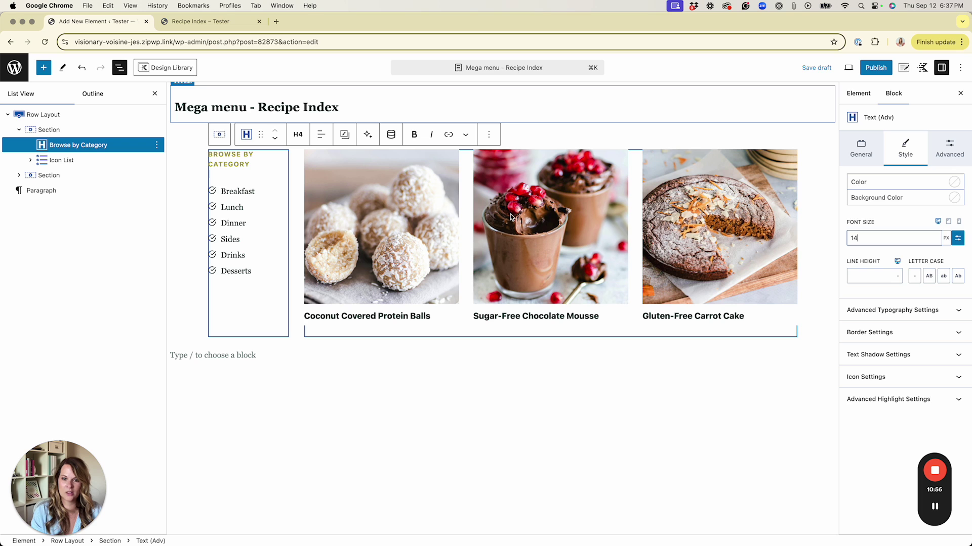
- Set the post grid to show 4 items in 4 columns
left_click(467, 188)
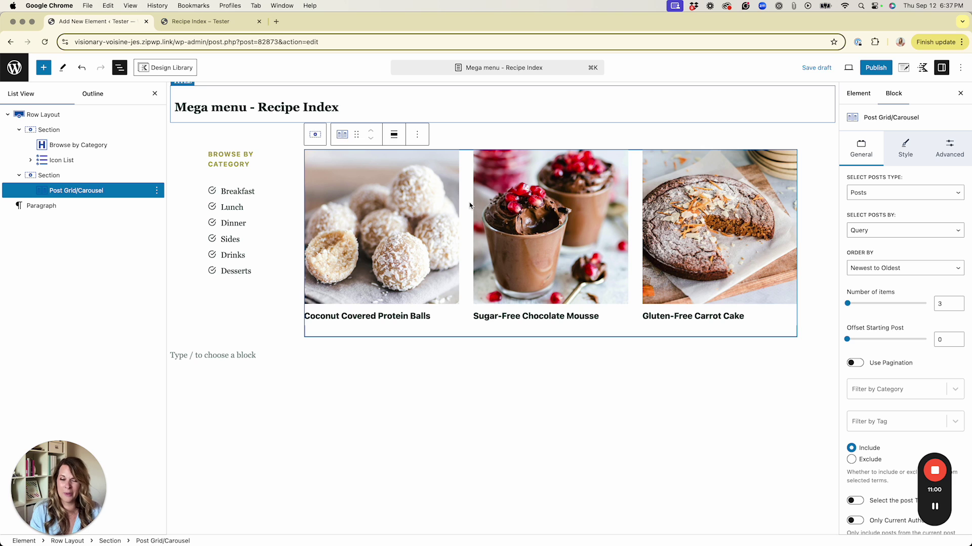
left_click(957, 305)
scroll(890, 354, "down", 3)
scroll(881, 445, "down", 5)
left_click(891, 499)
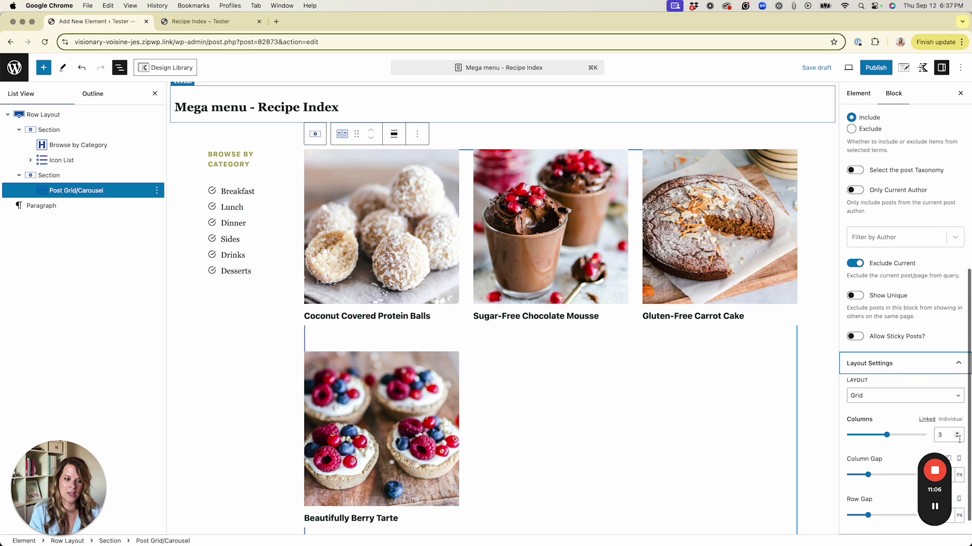
left_click(956, 433)
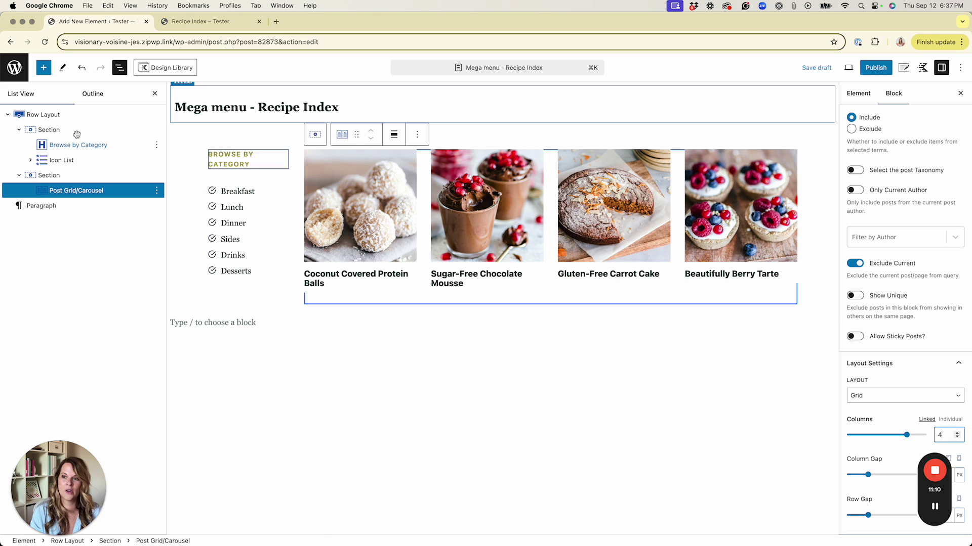
- Replace the empty paragraph with the thin Floral Pattern divider from the Fusion design library and move it above the row layout
left_click(50, 204)
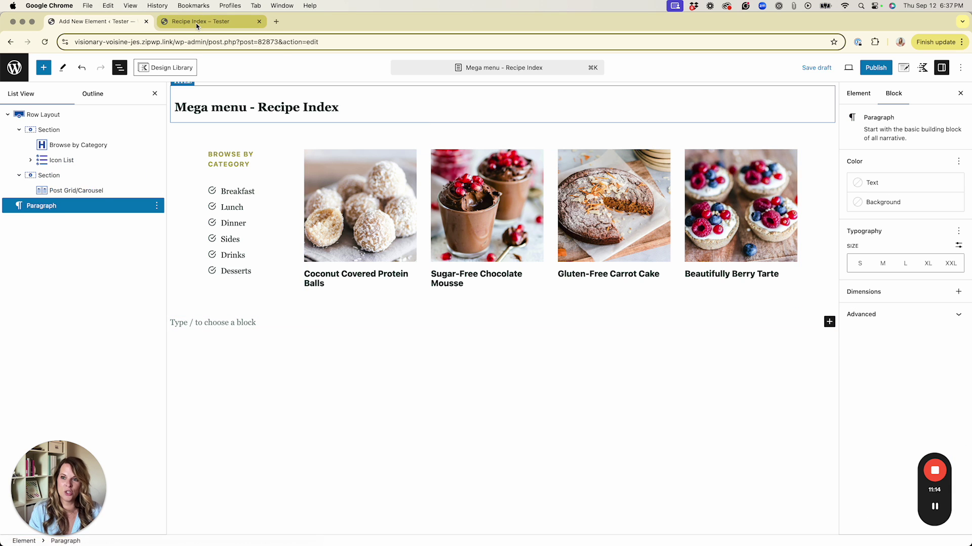
left_click(197, 23)
scroll(841, 221, "down", 10)
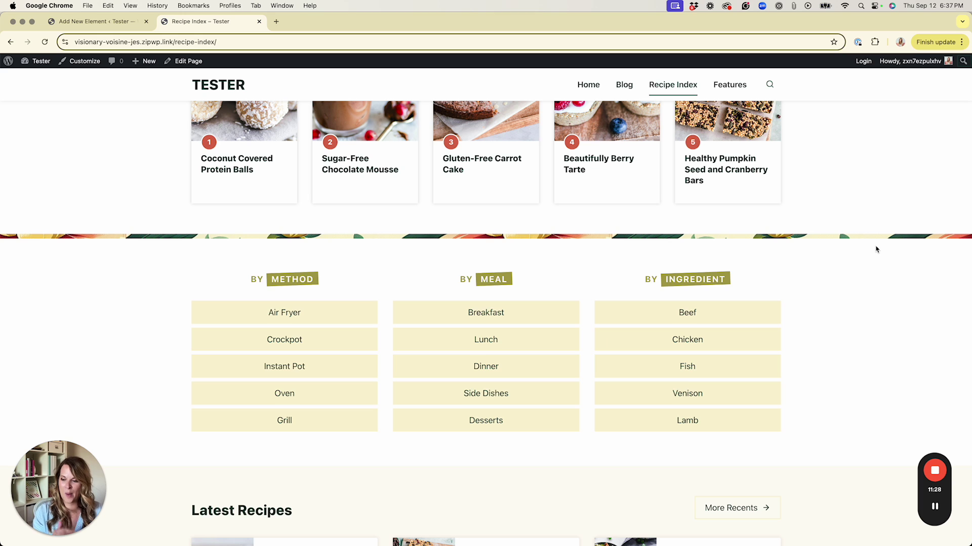
left_click(100, 24)
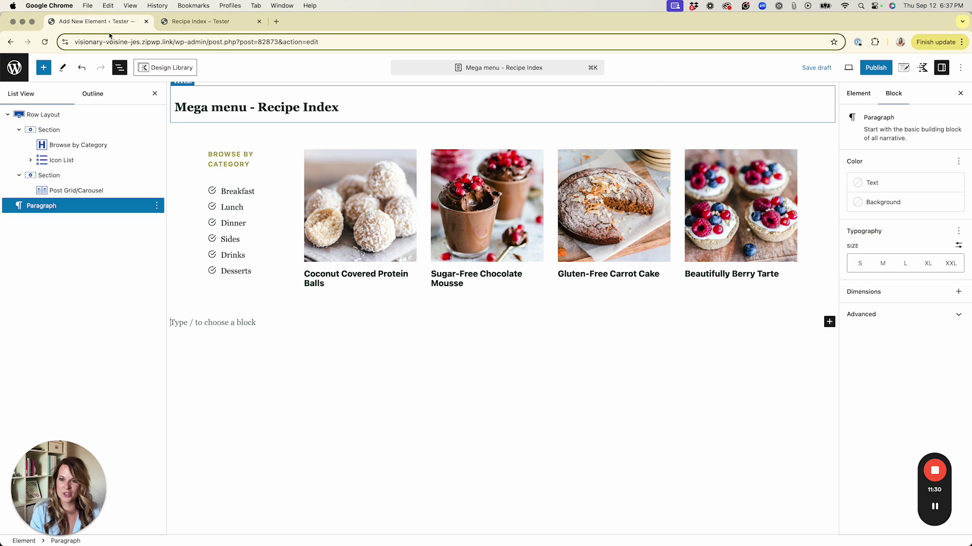
left_click(191, 322)
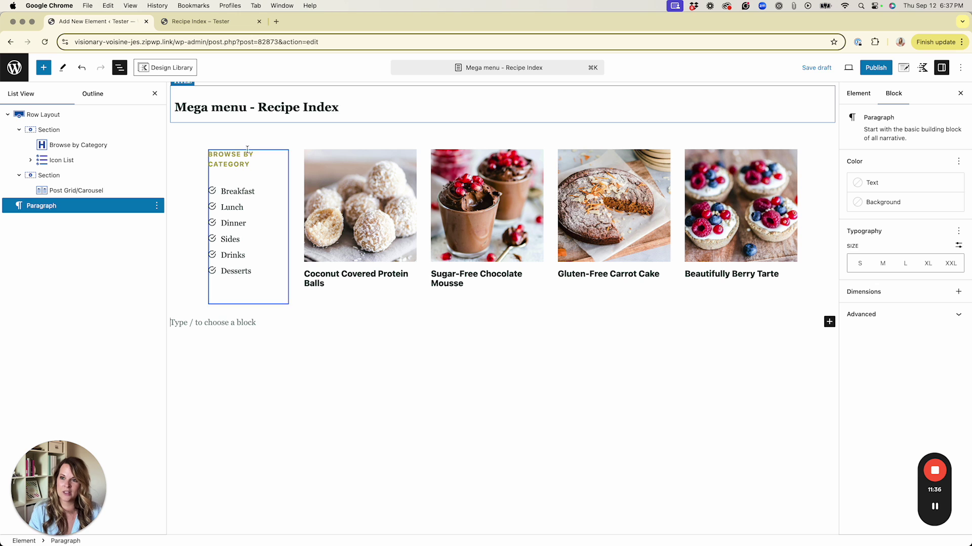
left_click(193, 68)
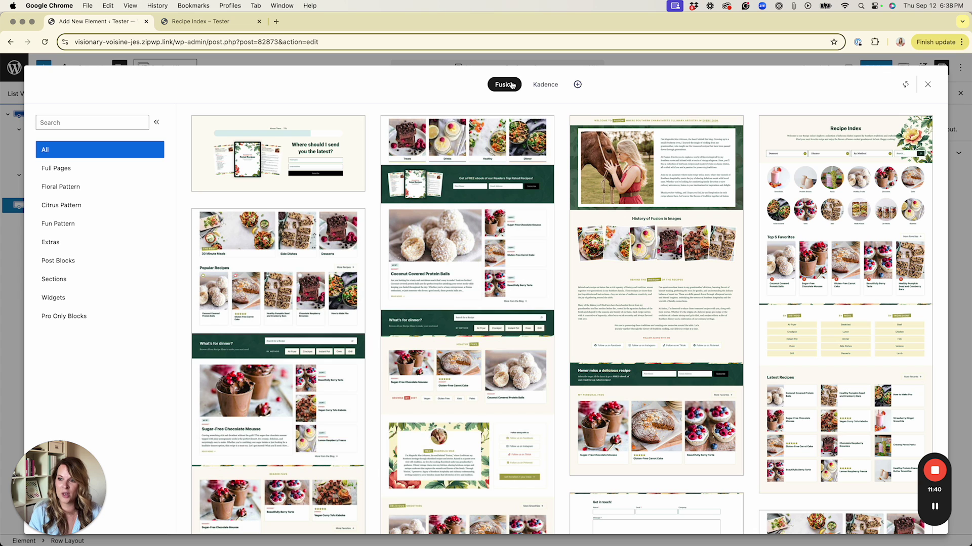
left_click(60, 187)
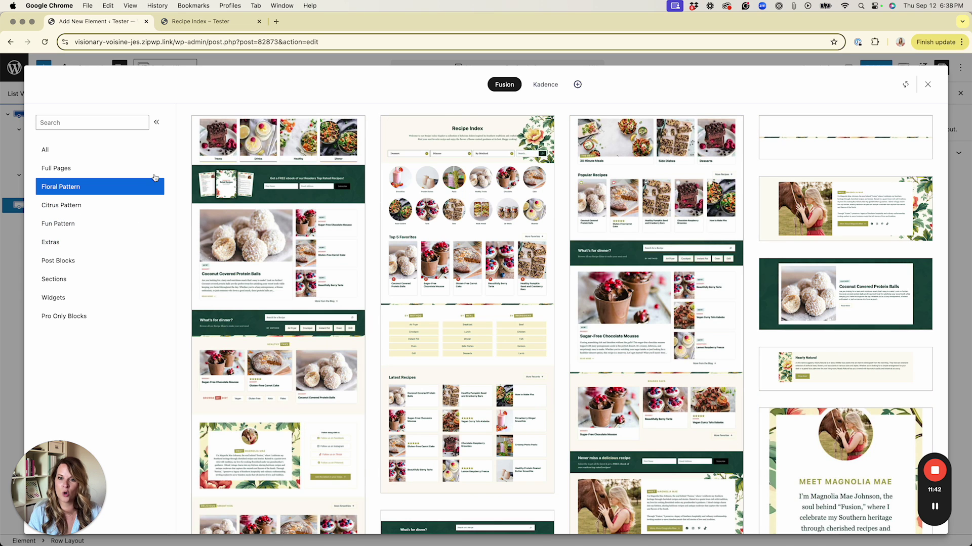
left_click(820, 129)
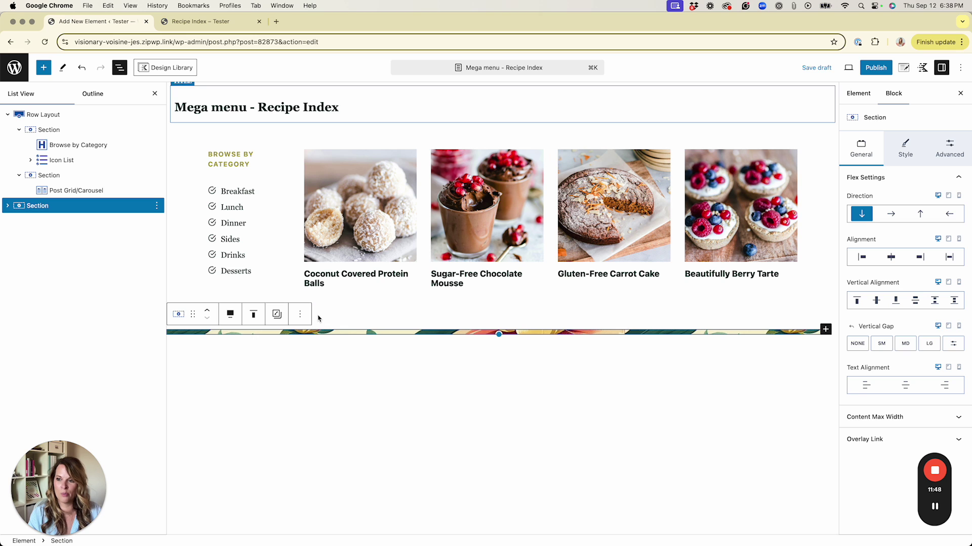
left_click(207, 311)
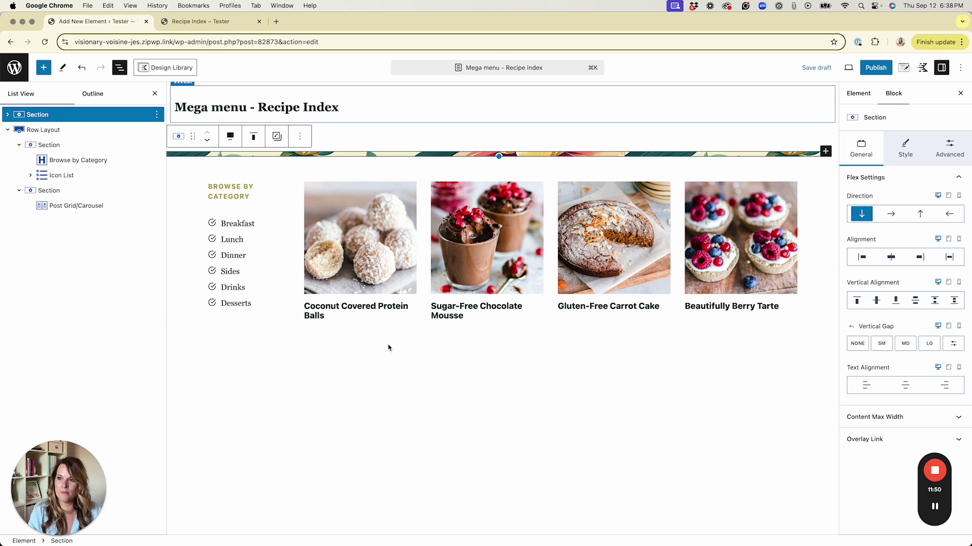
- Set the row layout's background to the cream palette color FDFBF3
left_click(53, 130)
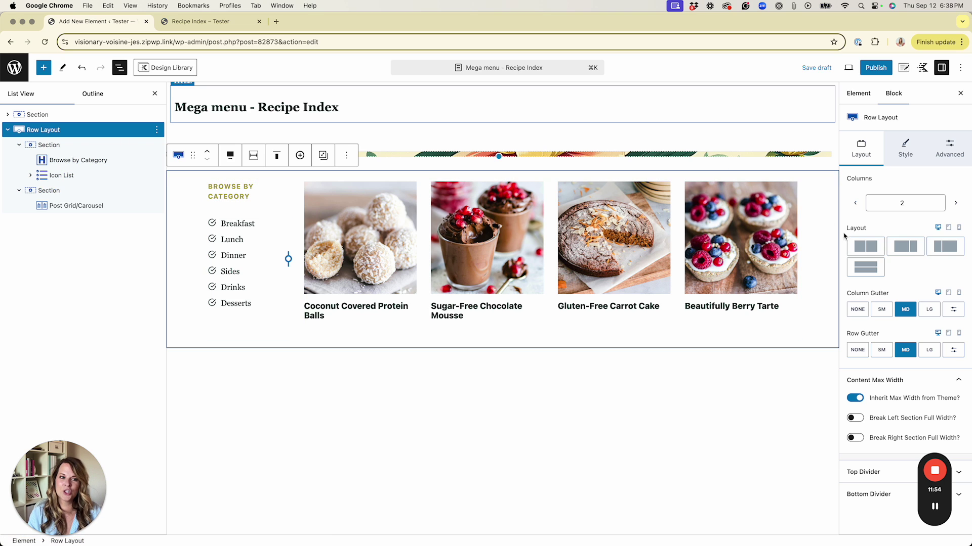
left_click(906, 148)
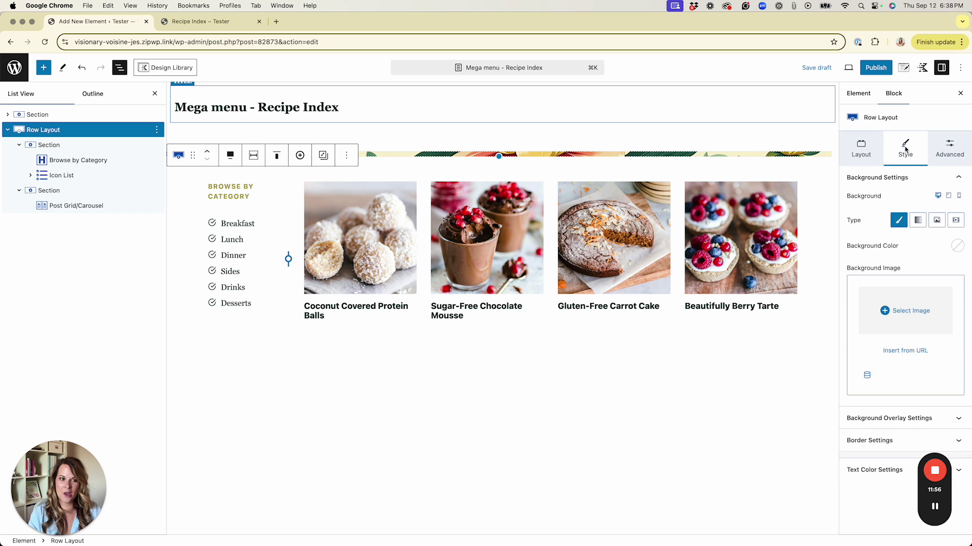
left_click(957, 245)
left_click(930, 226)
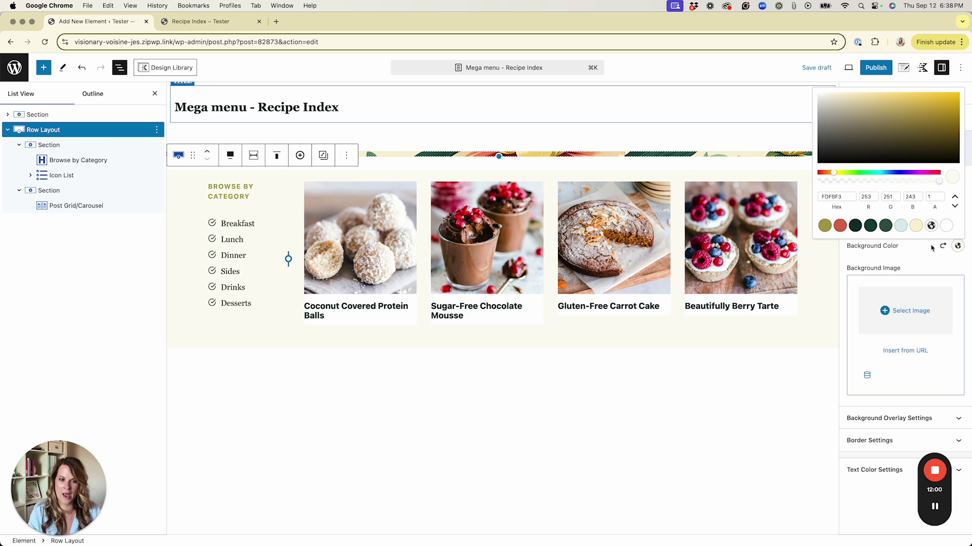
left_click(915, 260)
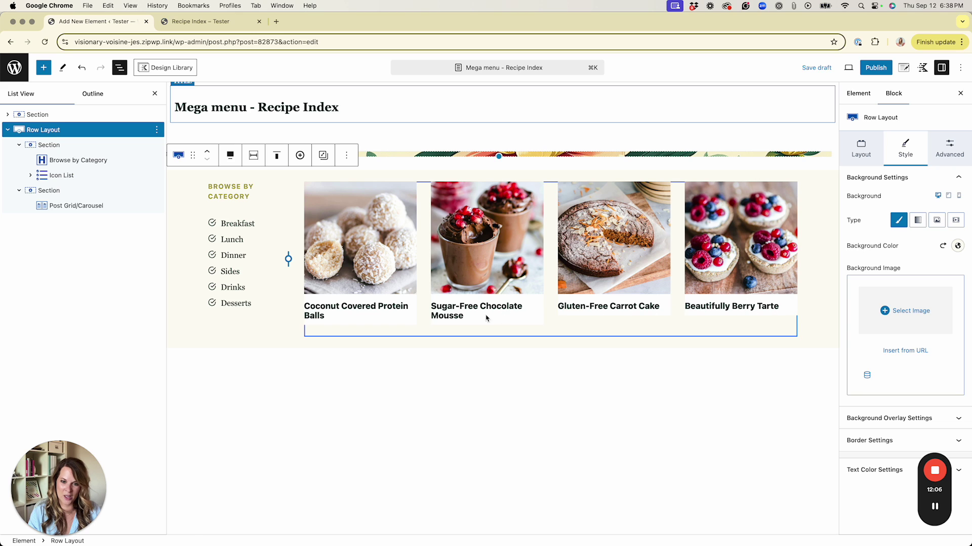
- Clear the post grid's header background color and save the element as a draft
left_click(83, 207)
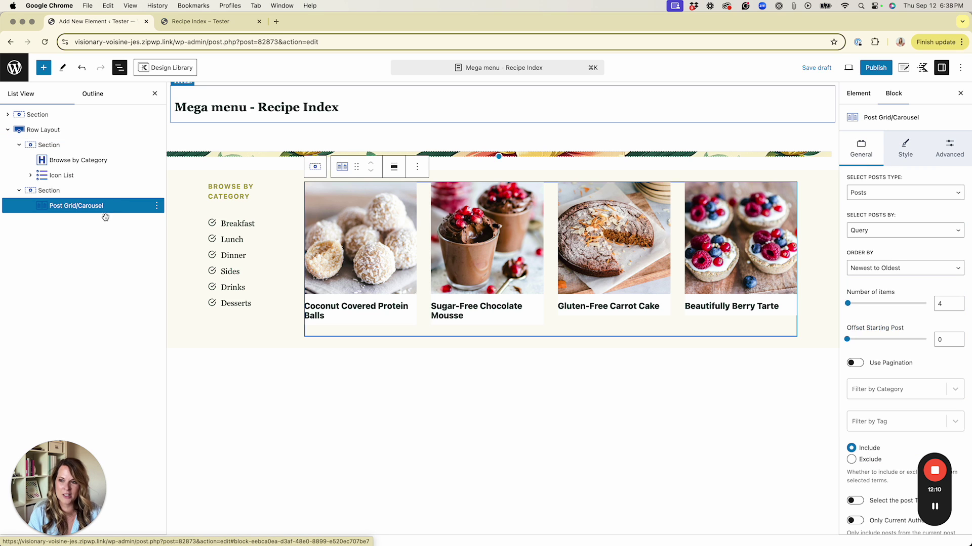
left_click(904, 149)
scroll(891, 227, "down", 4)
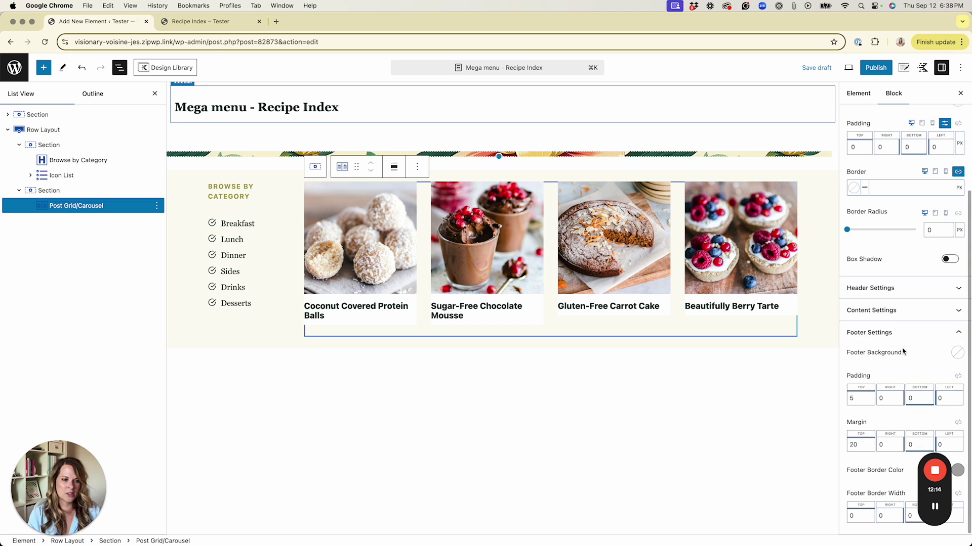
left_click(921, 334)
left_click(886, 429)
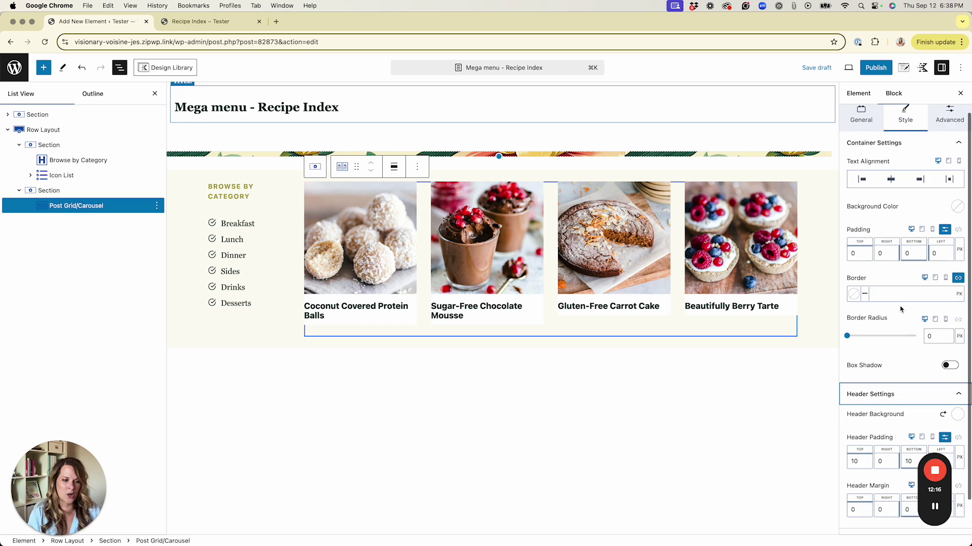
scroll(901, 309, "down", 1)
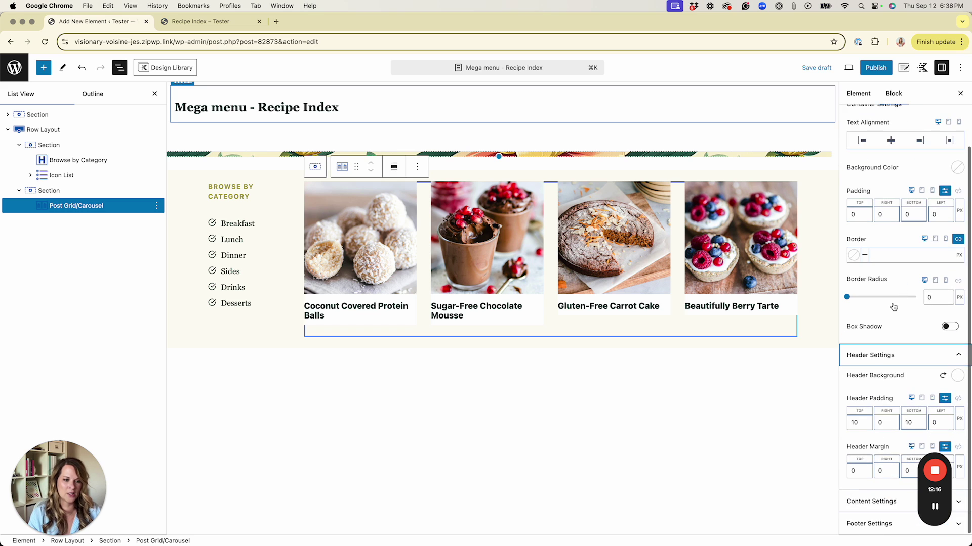
left_click(943, 378)
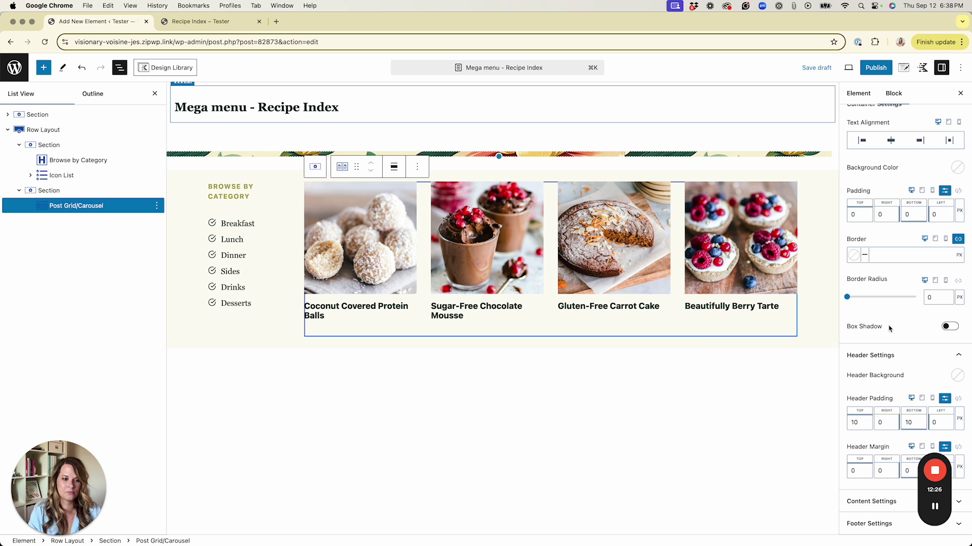
scroll(889, 328, "up", 3)
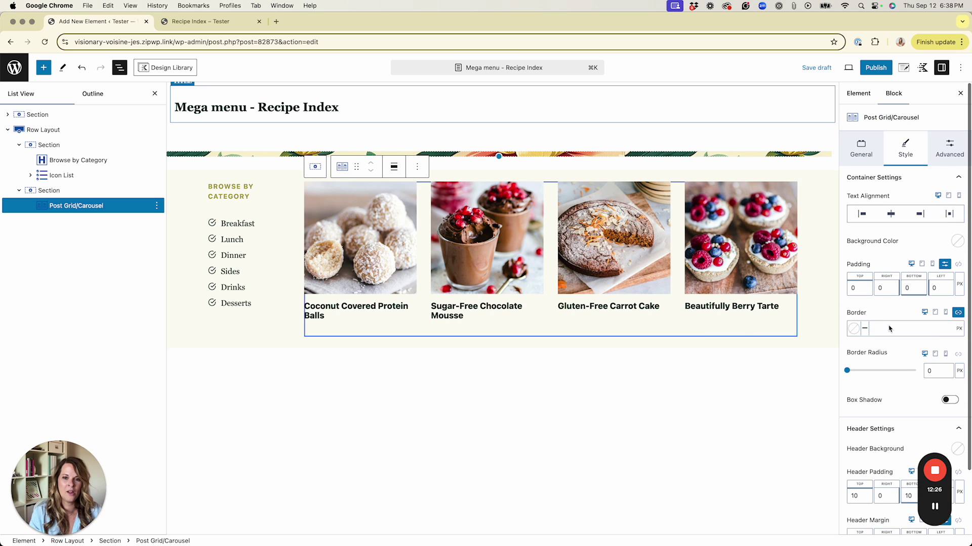
left_click(828, 194)
left_click(815, 68)
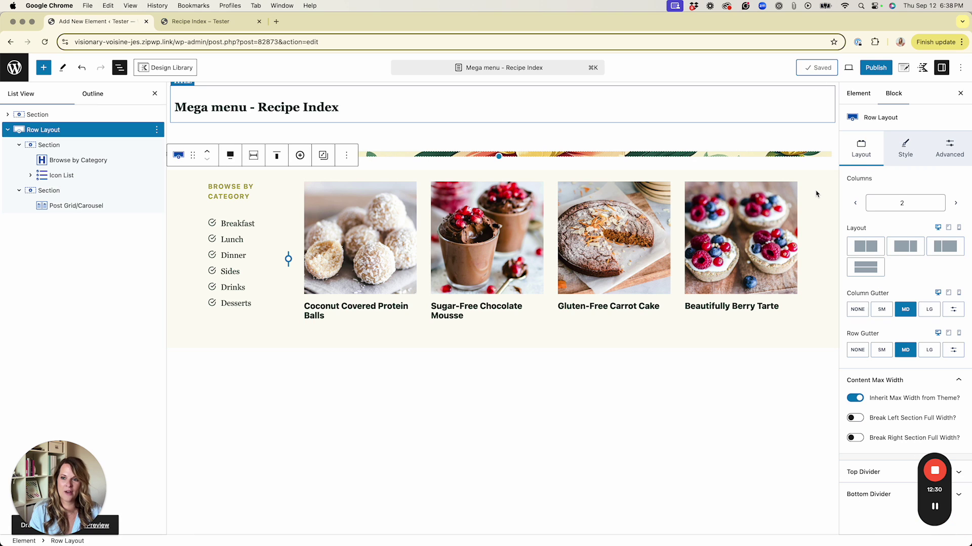
- Delete the empty paragraph block below the row layout and collapse the row layout in the block list
left_click(755, 387)
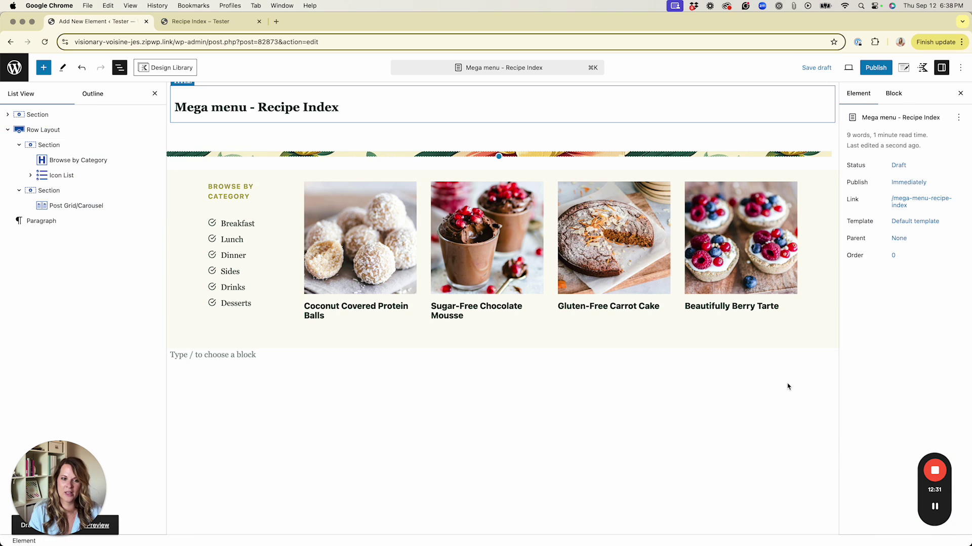
left_click(820, 264)
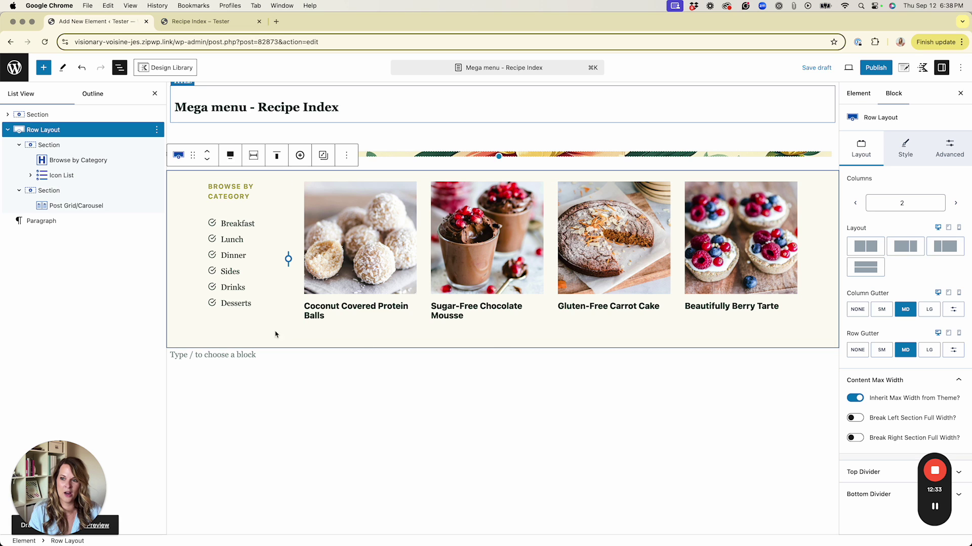
left_click(140, 214)
left_click(156, 221)
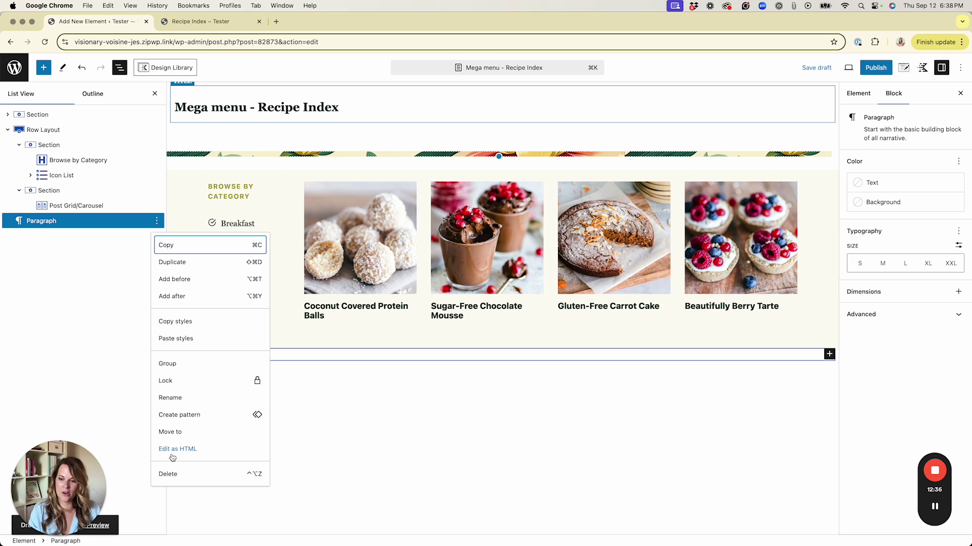
left_click(189, 478)
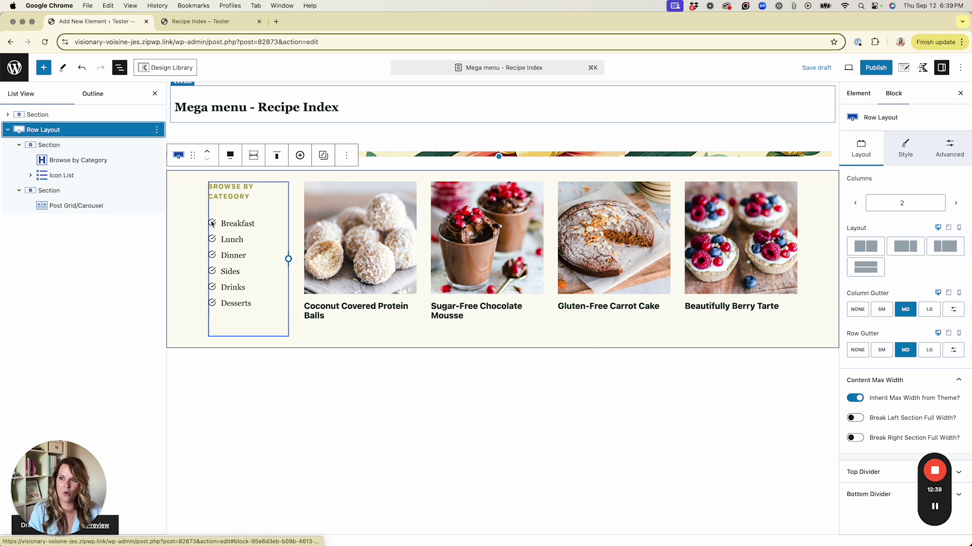
left_click(8, 130)
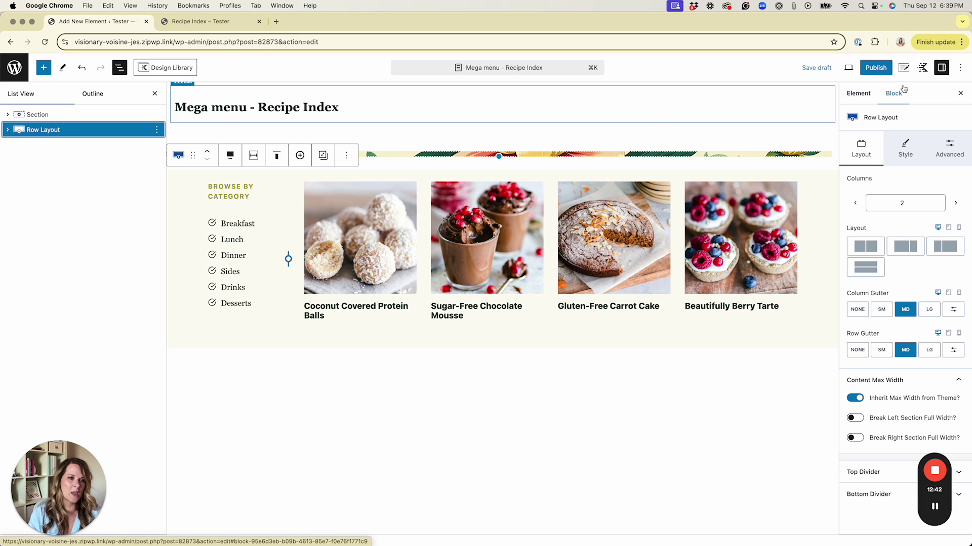
- Set the element's display settings to show on the Entire Site
left_click(902, 69)
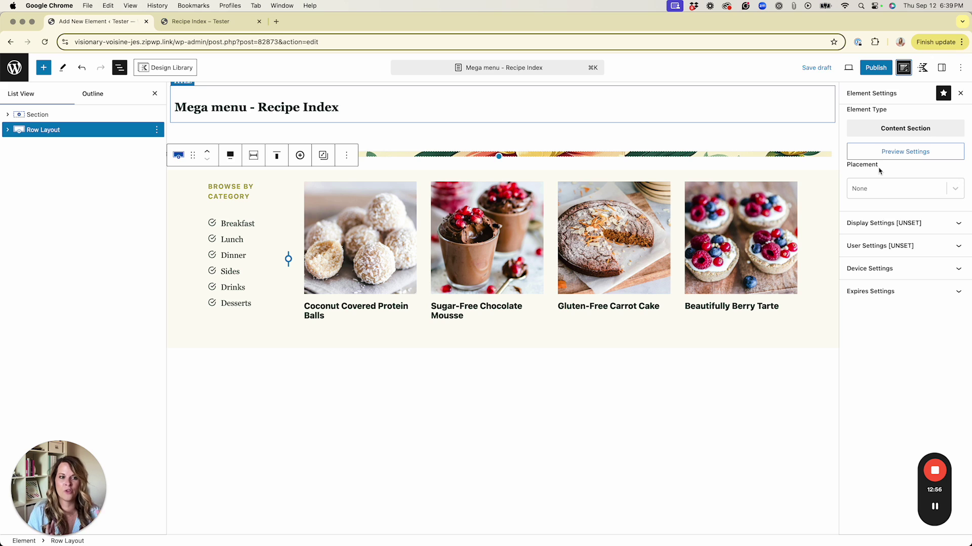
left_click(889, 223)
left_click(894, 264)
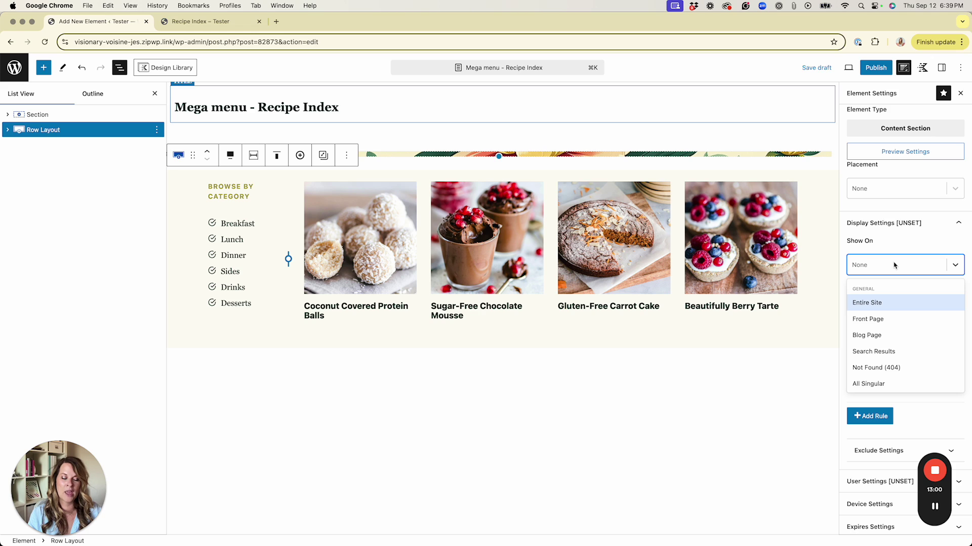
left_click(883, 303)
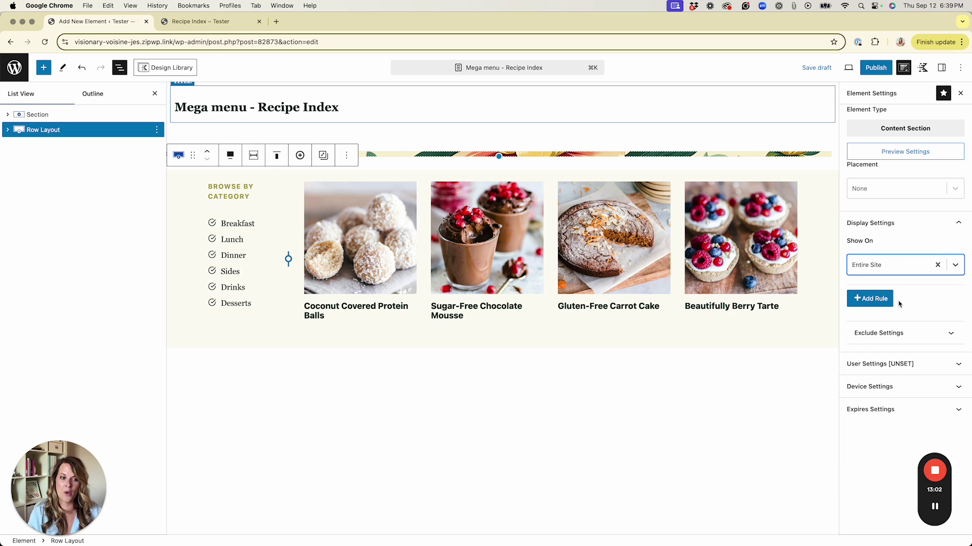
left_click(897, 224)
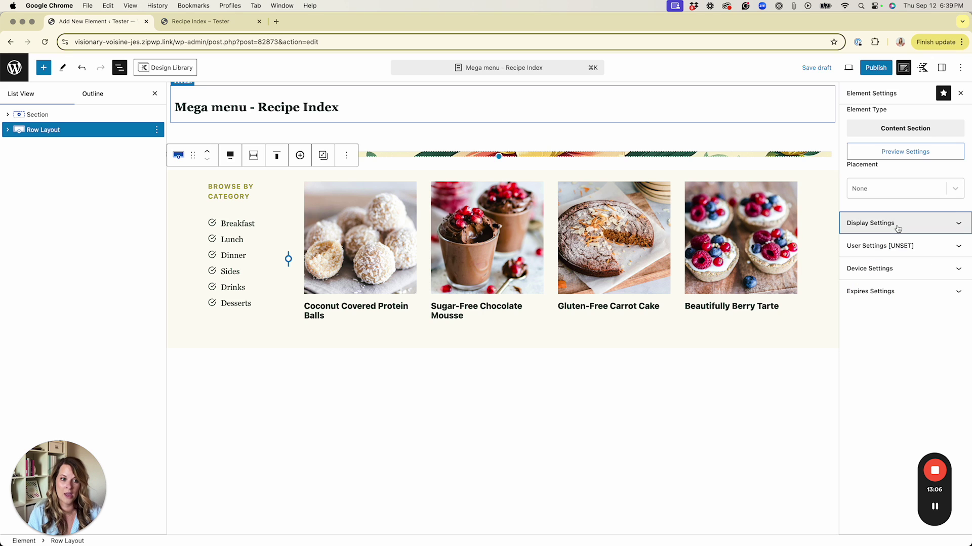
- Set the element's user settings to be visible to All Users
left_click(894, 246)
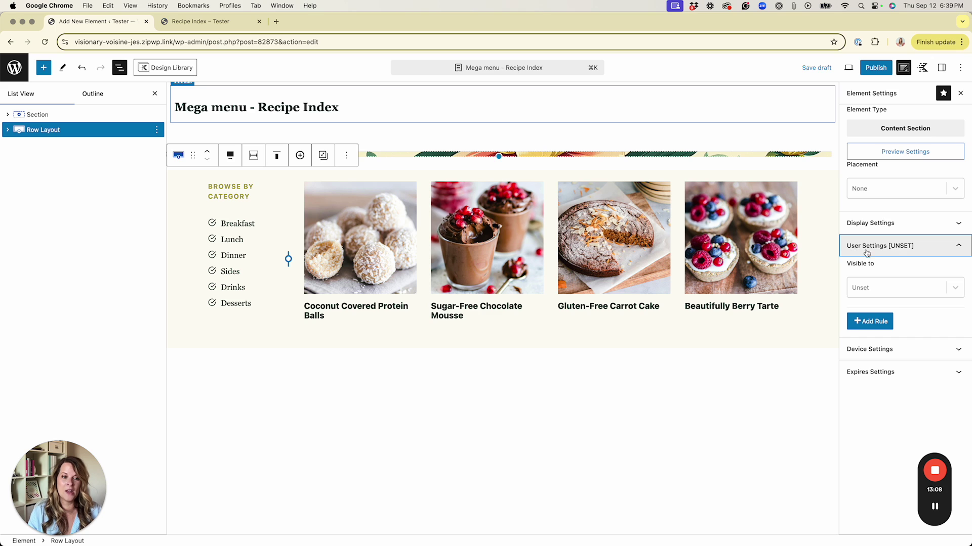
left_click(891, 288)
left_click(882, 326)
left_click(890, 246)
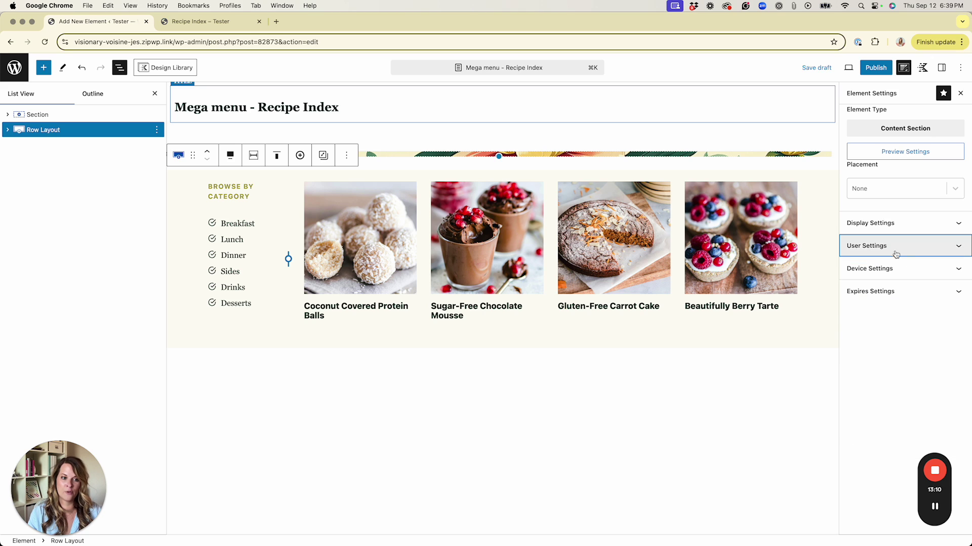
- Limit the element's device settings to Desktop
left_click(918, 273)
left_click(886, 312)
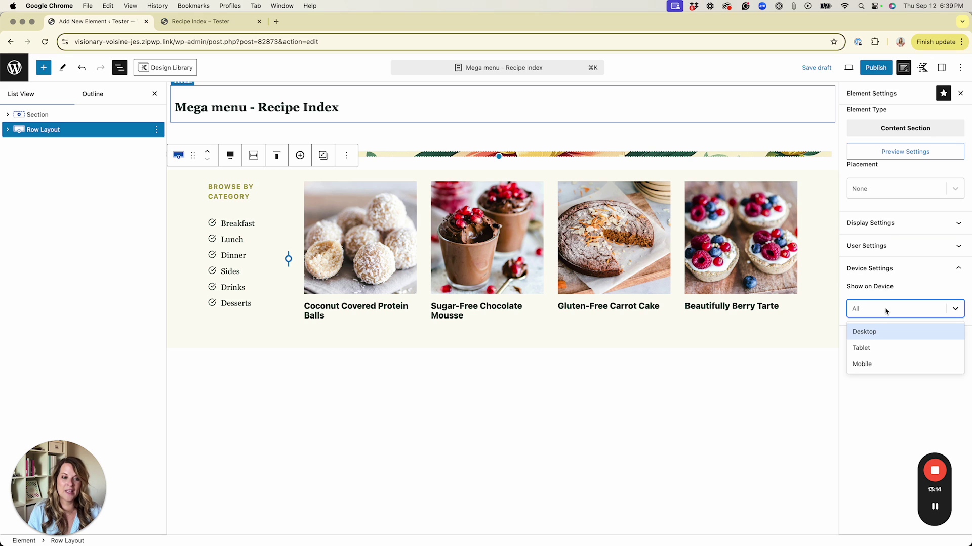
left_click(881, 331)
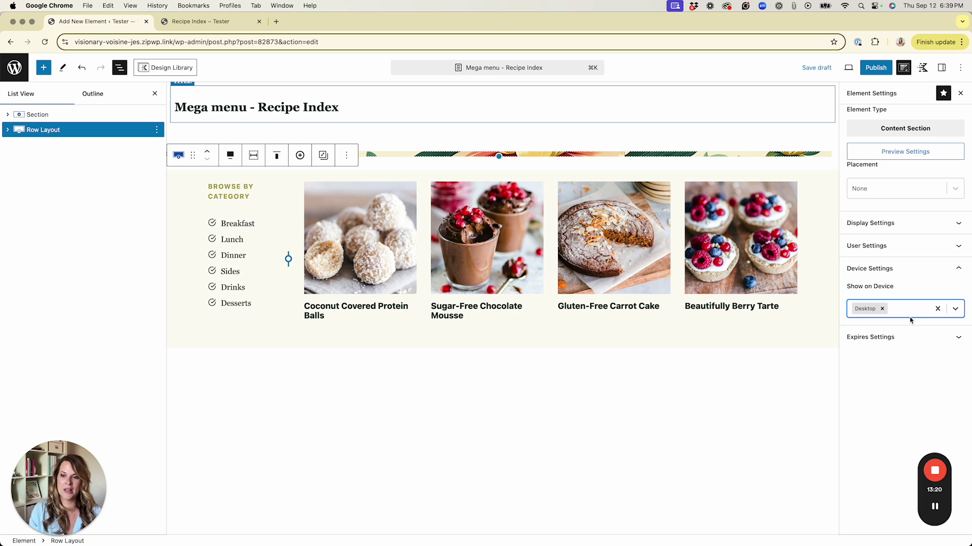
key("super+s")
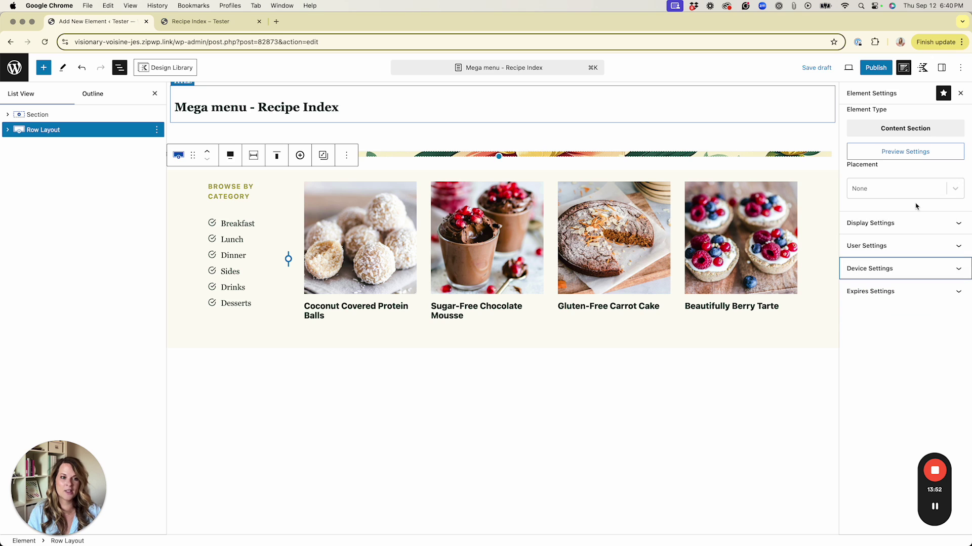
- Publish the Mega menu - Recipe Index element and return to the Elements list
left_click(883, 75)
left_click(883, 75)
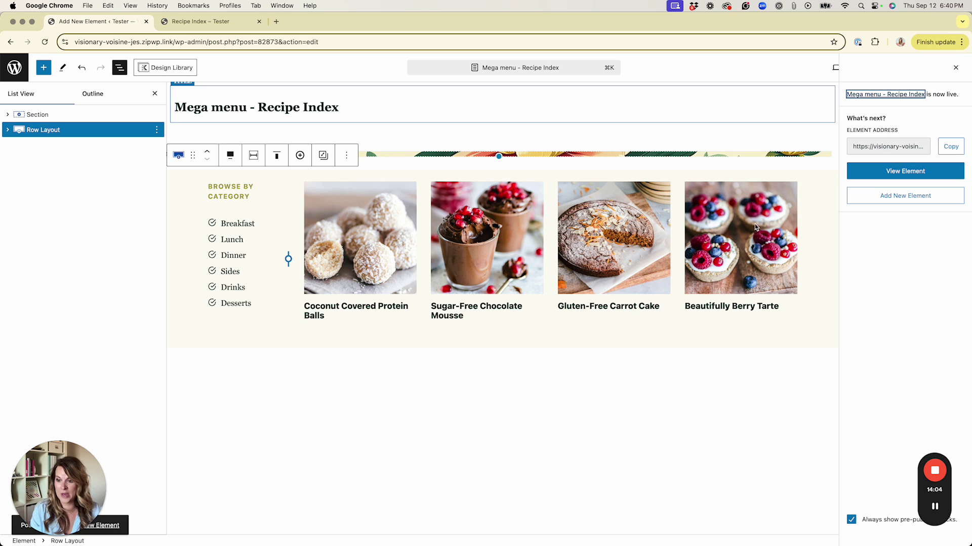
left_click(14, 68)
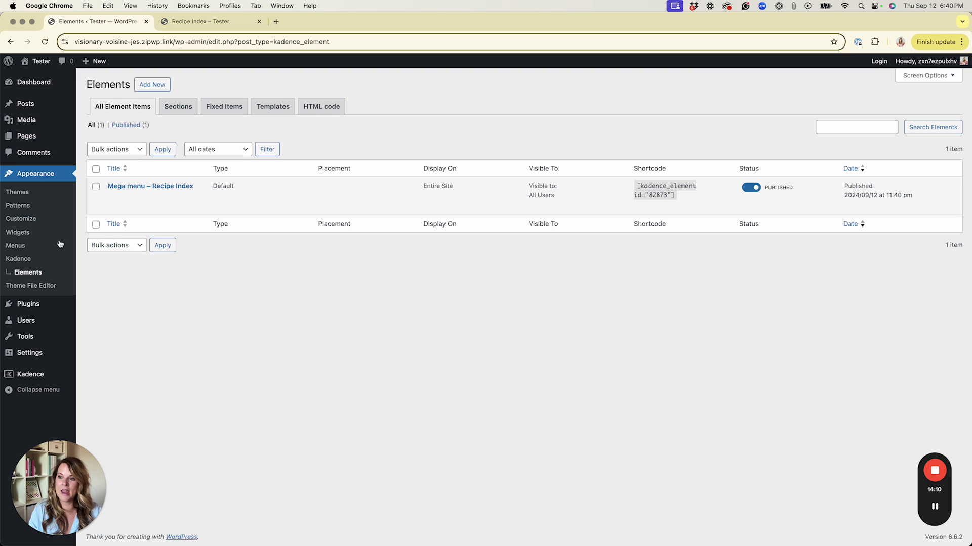
- Open the Fusion Main (Primary) menu for editing in the site's Menus screen
left_click(22, 247)
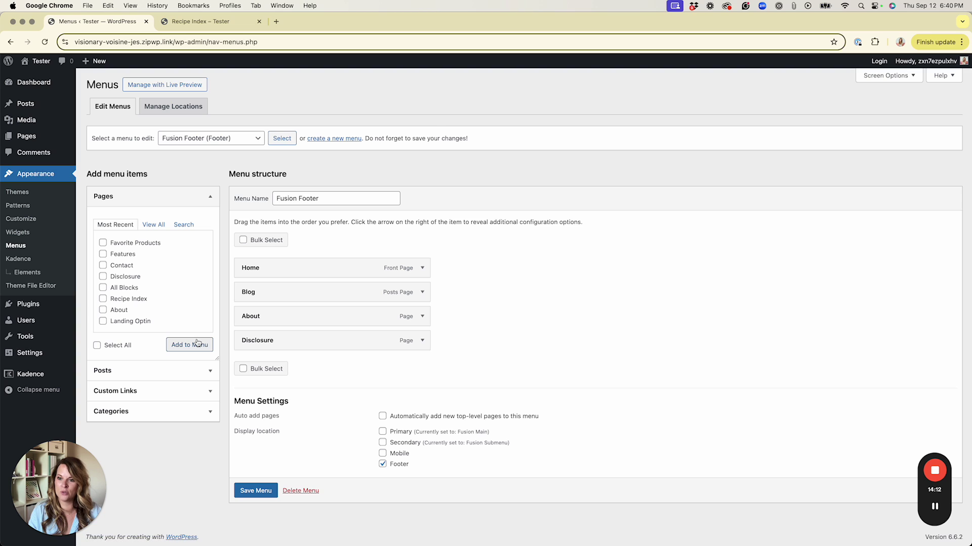
left_click(217, 140)
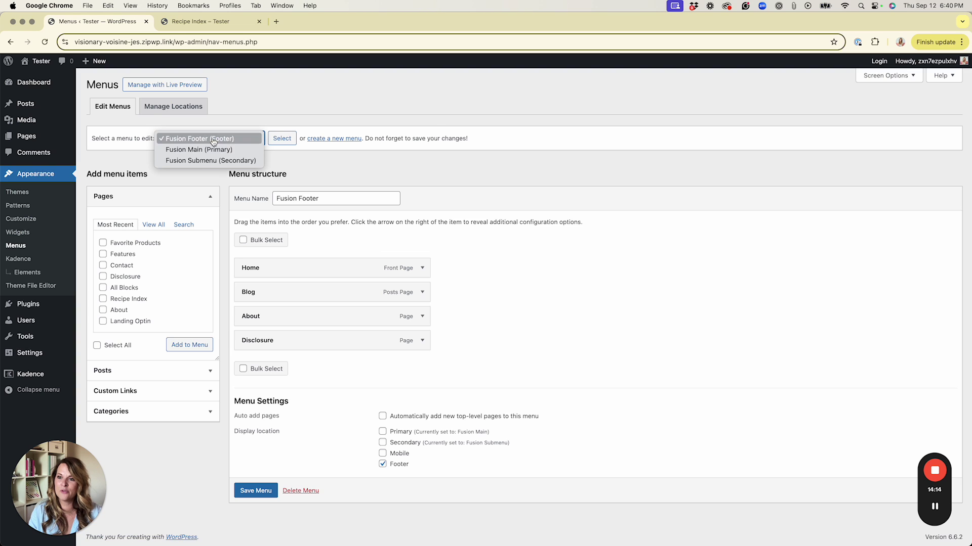
left_click(234, 149)
left_click(282, 138)
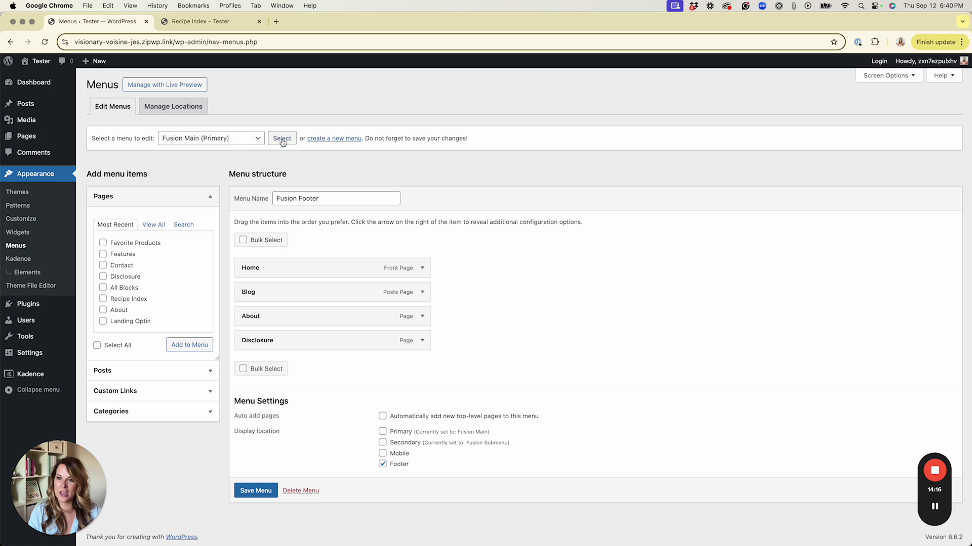
- Check the header navigation on the live Recipe Index page, then return to the menu editor
left_click(202, 19)
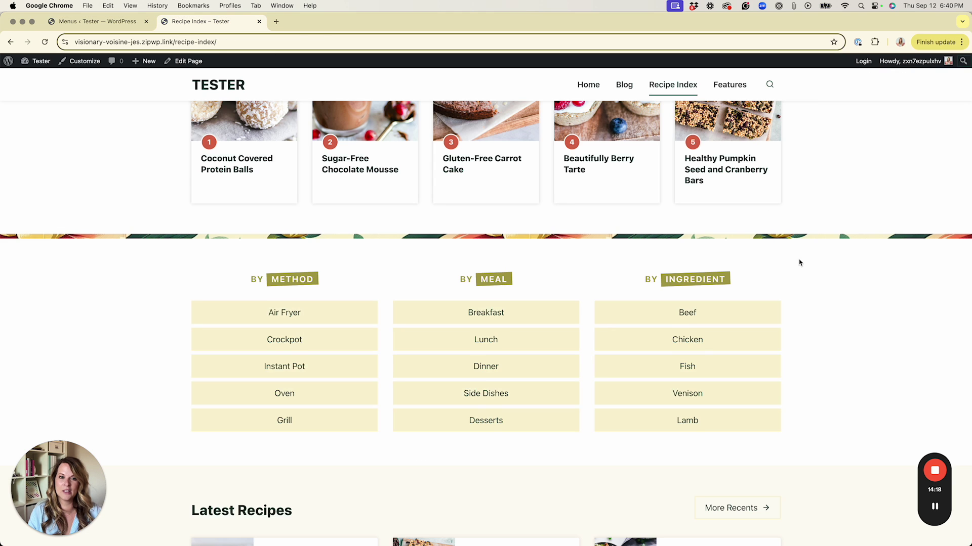
scroll(709, 202, "up", 15)
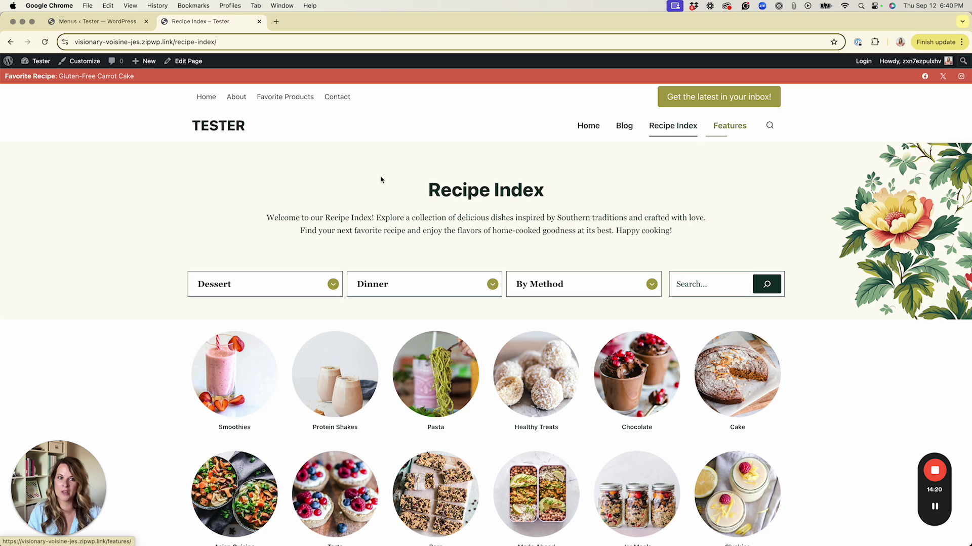
left_click(105, 23)
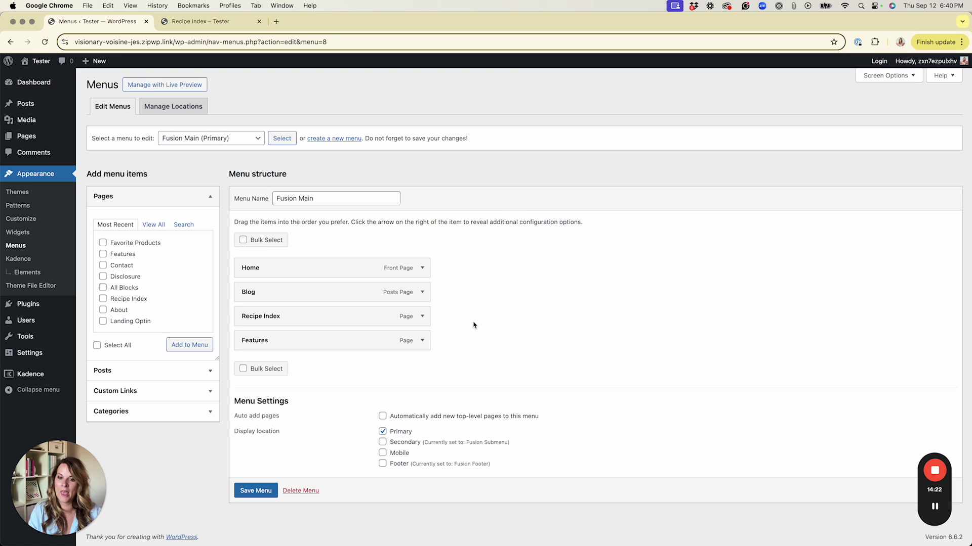
- Enable the mega menu dropdown in the menu item settings of Recipe Index
left_click(422, 319)
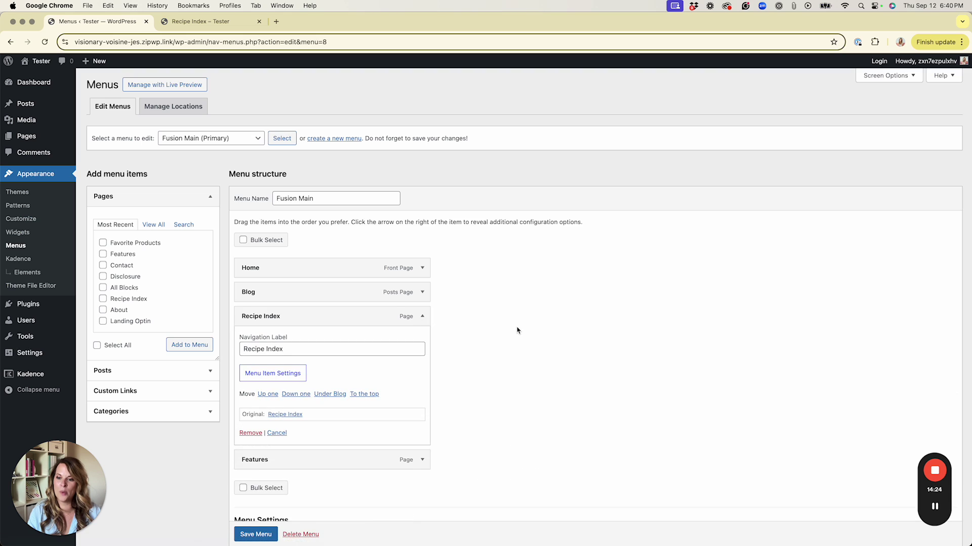
scroll(511, 329, "down", 3)
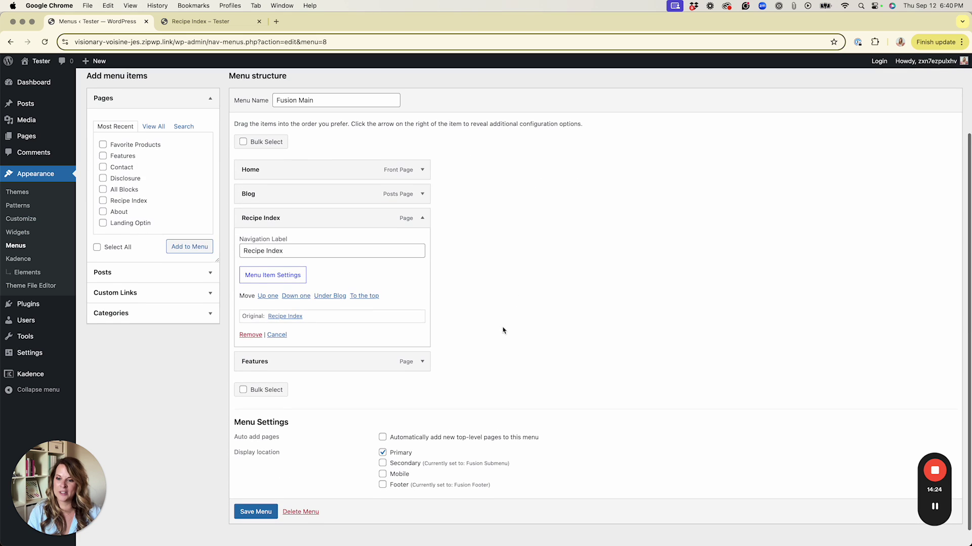
left_click(272, 278)
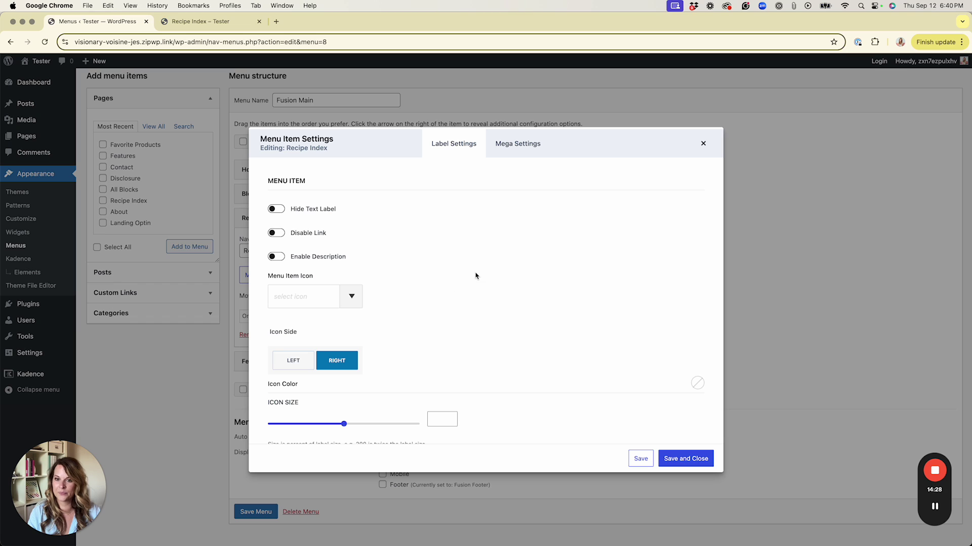
left_click(523, 147)
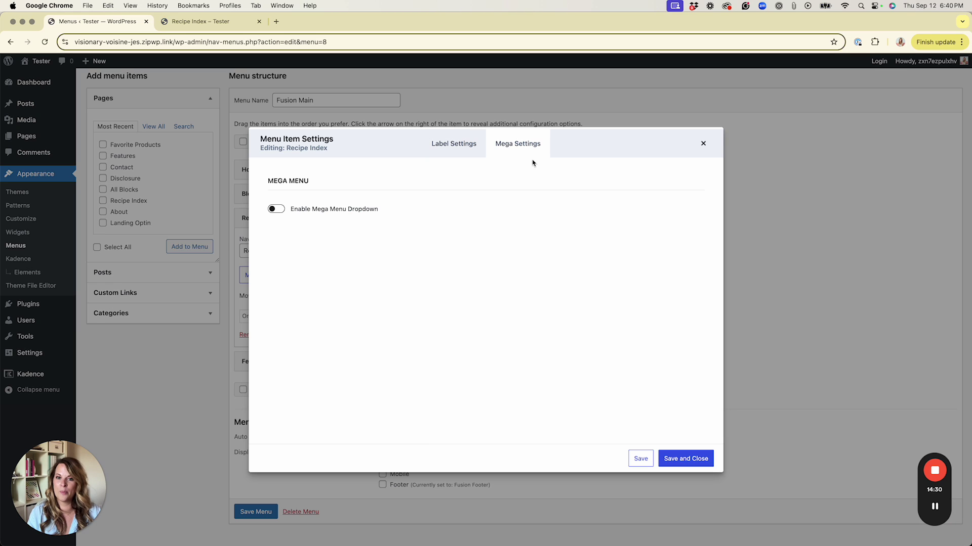
left_click(276, 208)
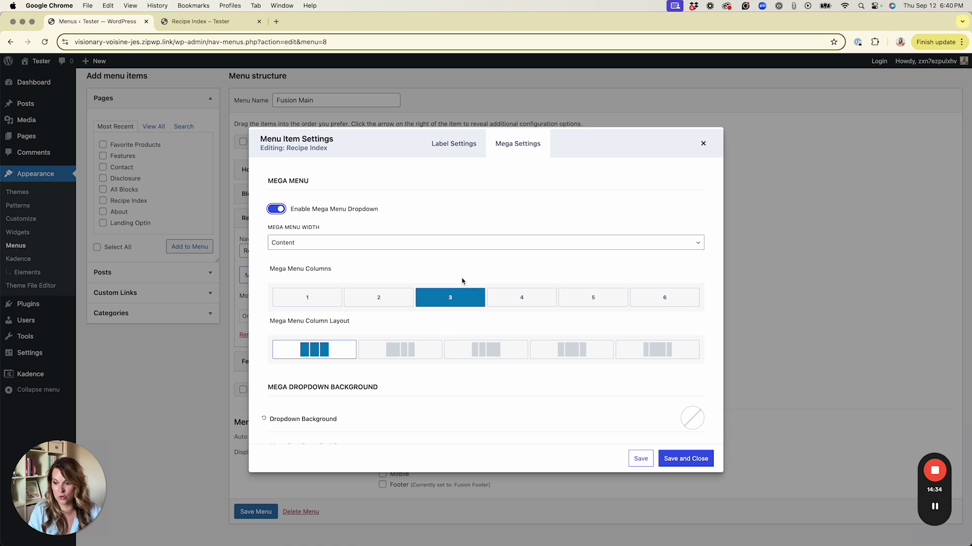
- Set the Recipe Index mega menu to Full Width with a 1-column layout
left_click(302, 245)
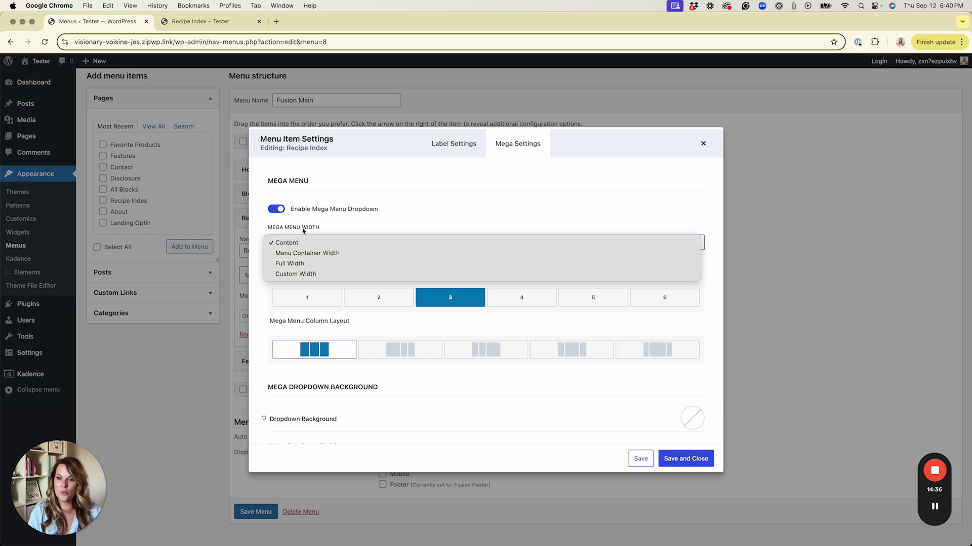
left_click(444, 274)
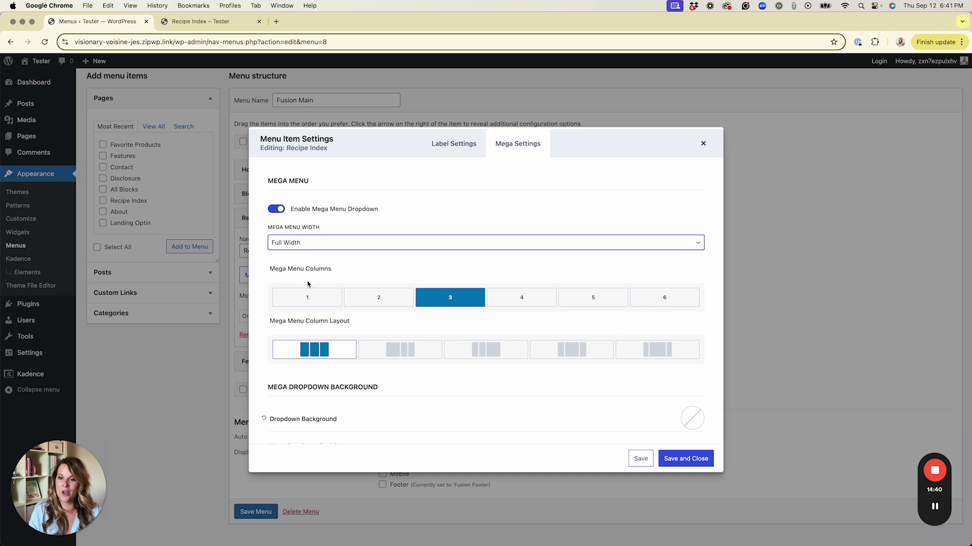
left_click(307, 297)
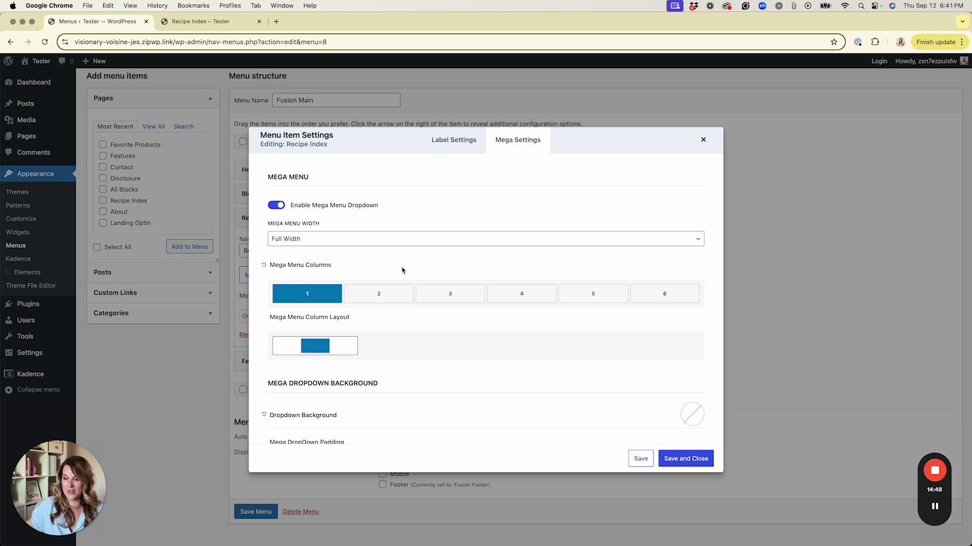
- Set the mega dropdown background to the white palette color (FFFFFF) and save both the item settings and the Fusion Main menu
scroll(469, 383, "down", 3)
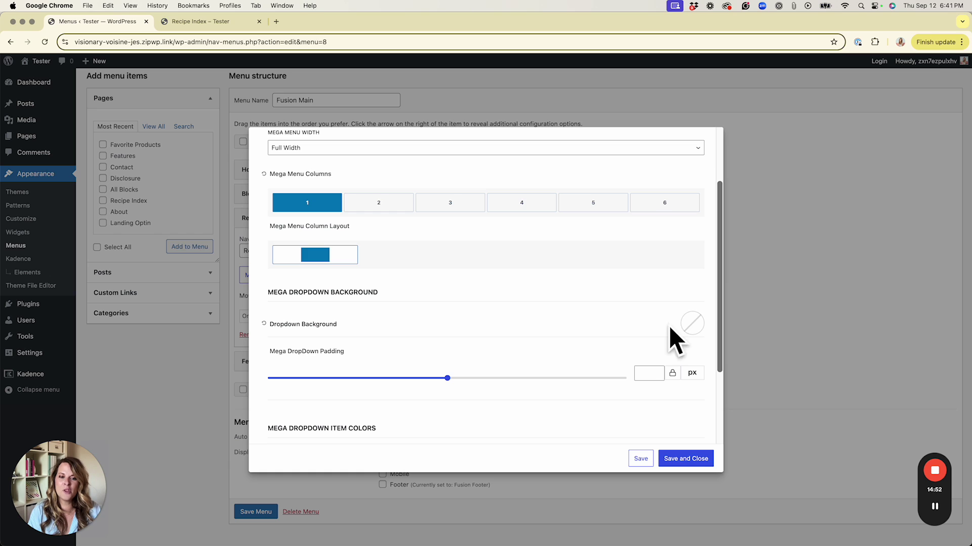
left_click(691, 323)
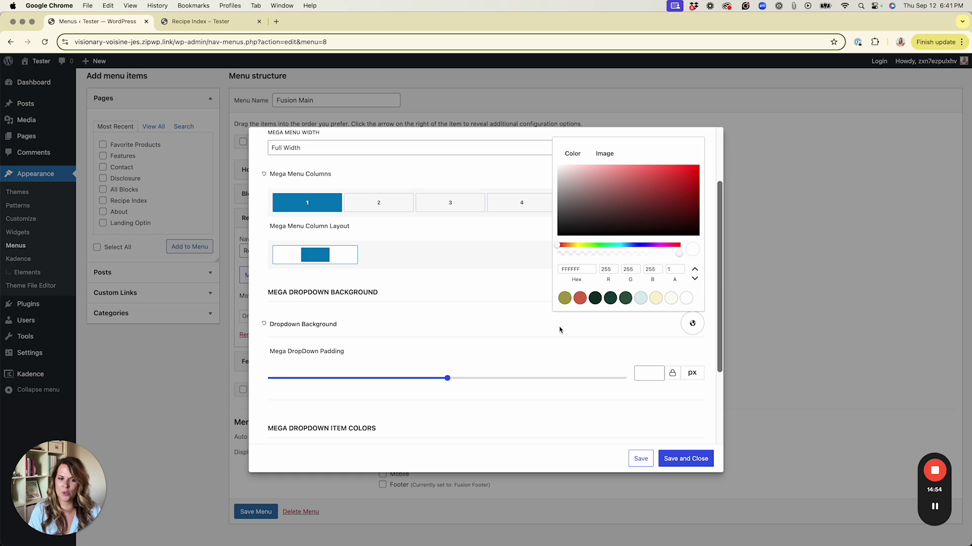
left_click(453, 331)
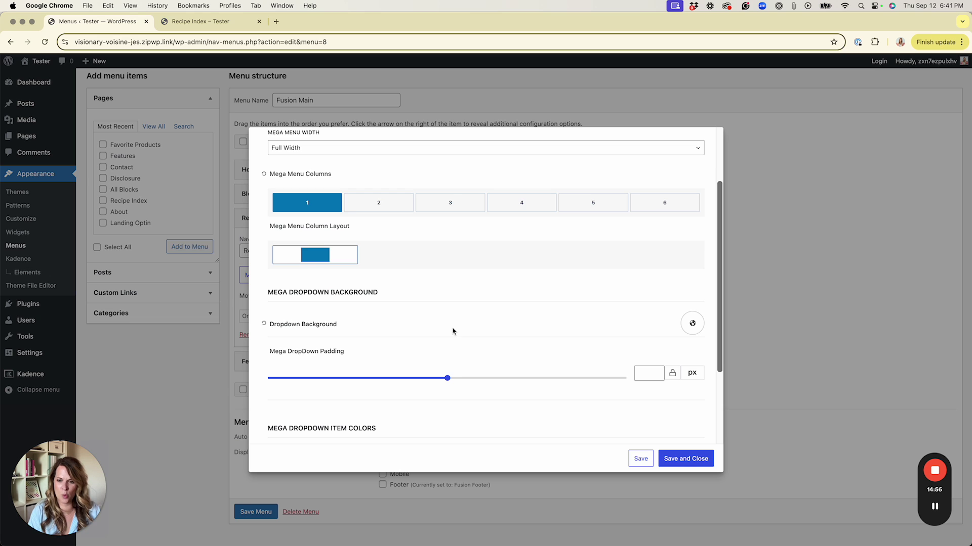
scroll(474, 335, "down", 4)
scroll(474, 335, "up", 8)
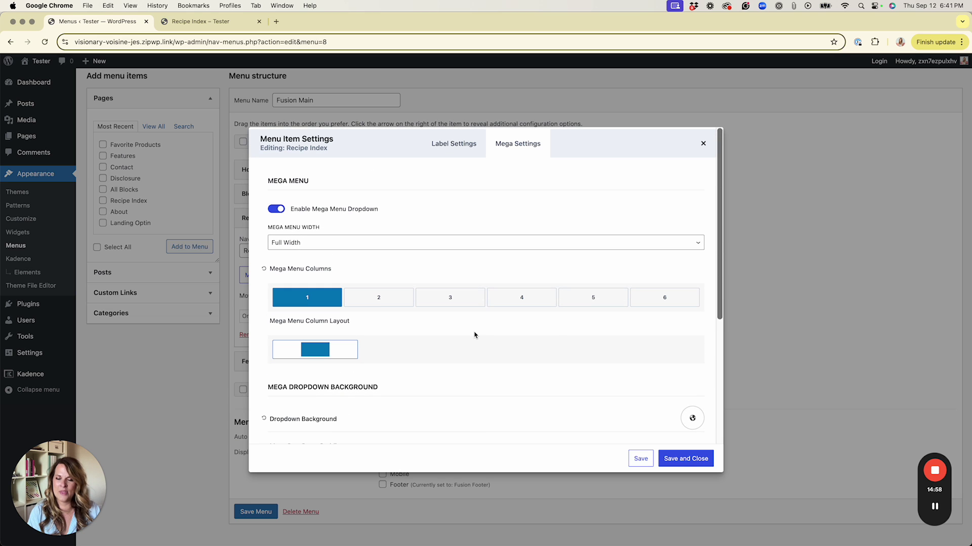
left_click(686, 459)
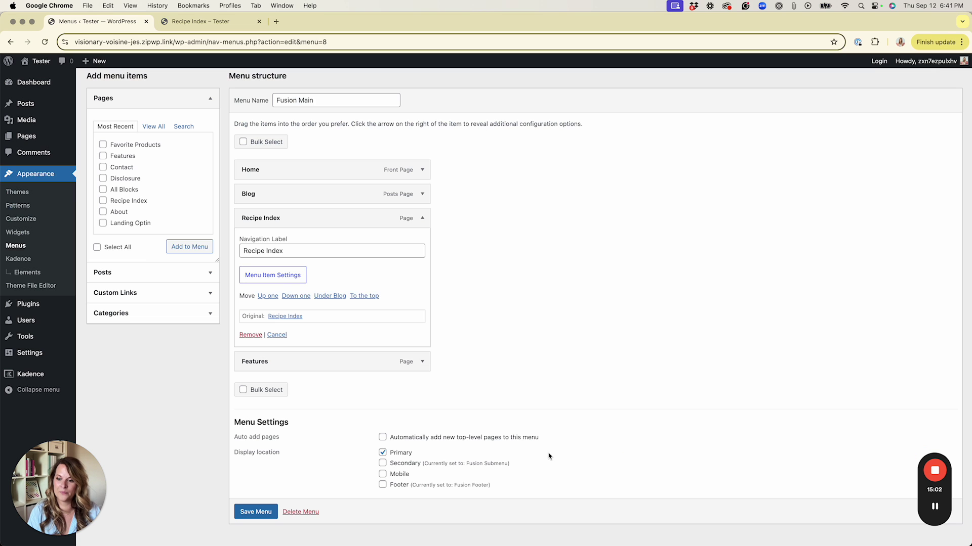
left_click(255, 511)
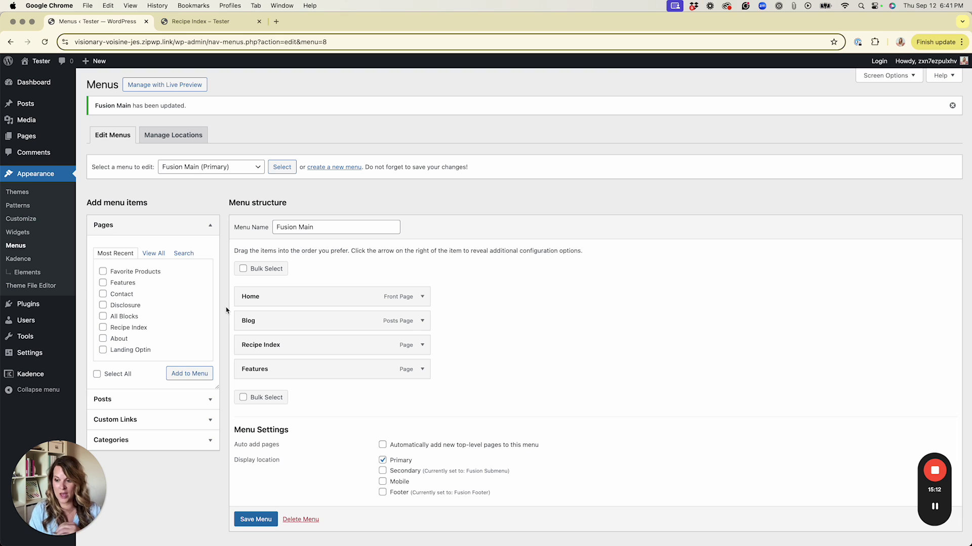
- Add a custom link to the menu with the URL # and the link text Mega Menu
left_click(129, 420)
left_click(144, 297)
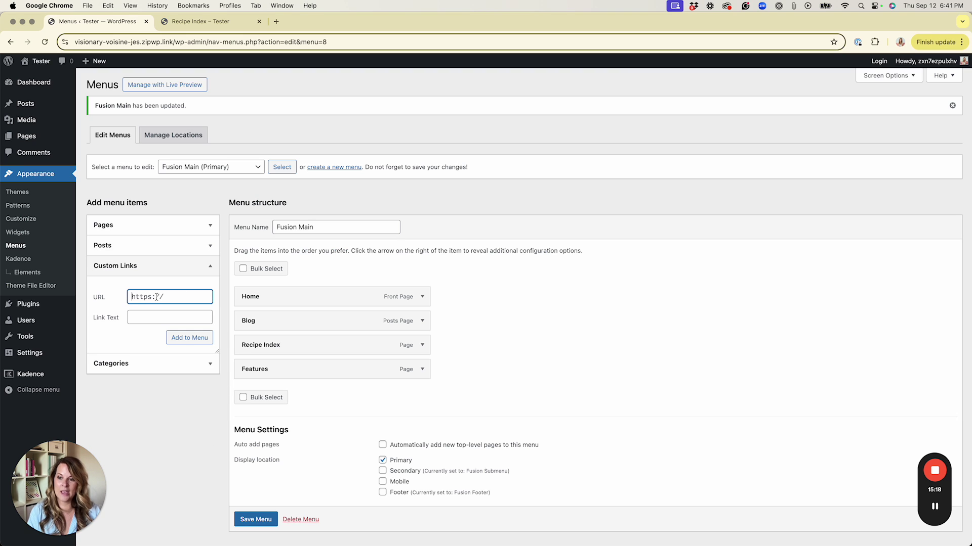
type("#")
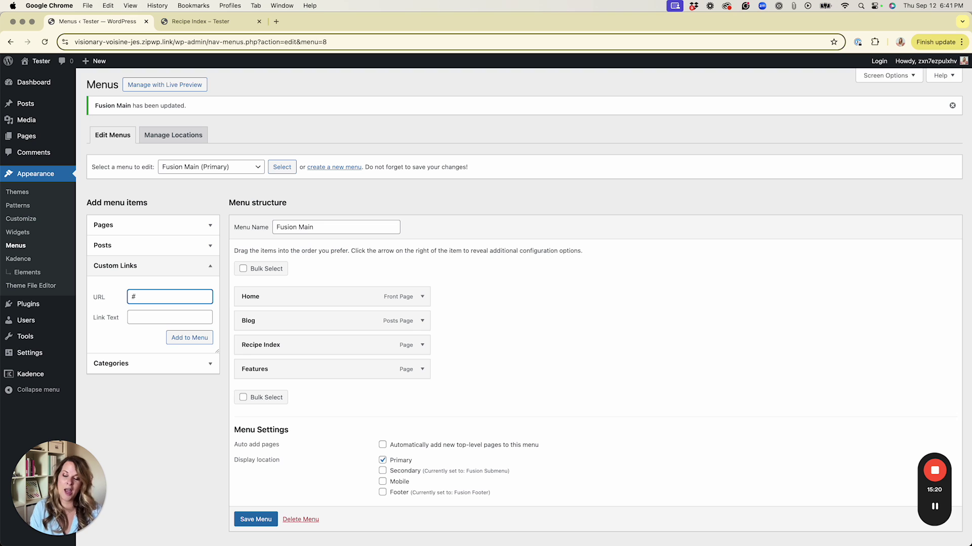
left_click(151, 319)
type("Mega Menu")
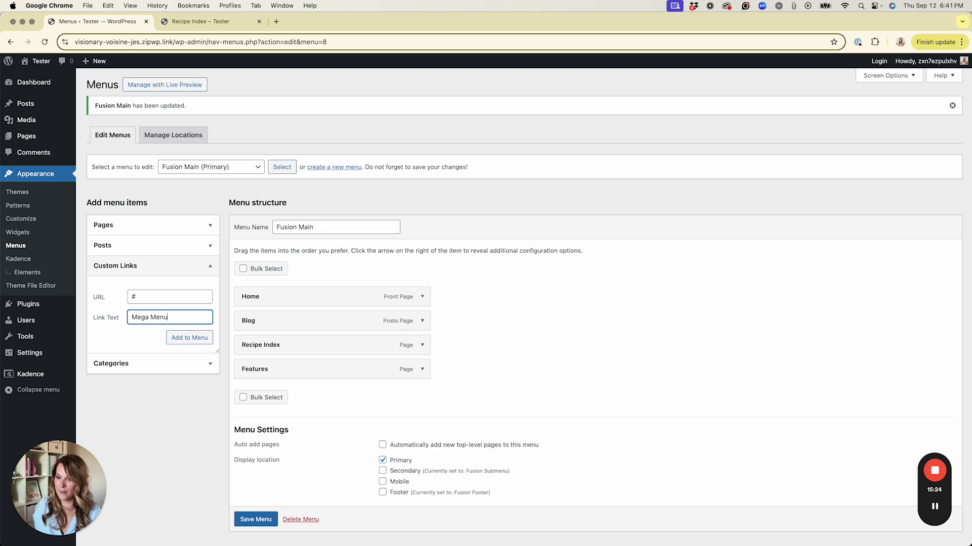
left_click(188, 338)
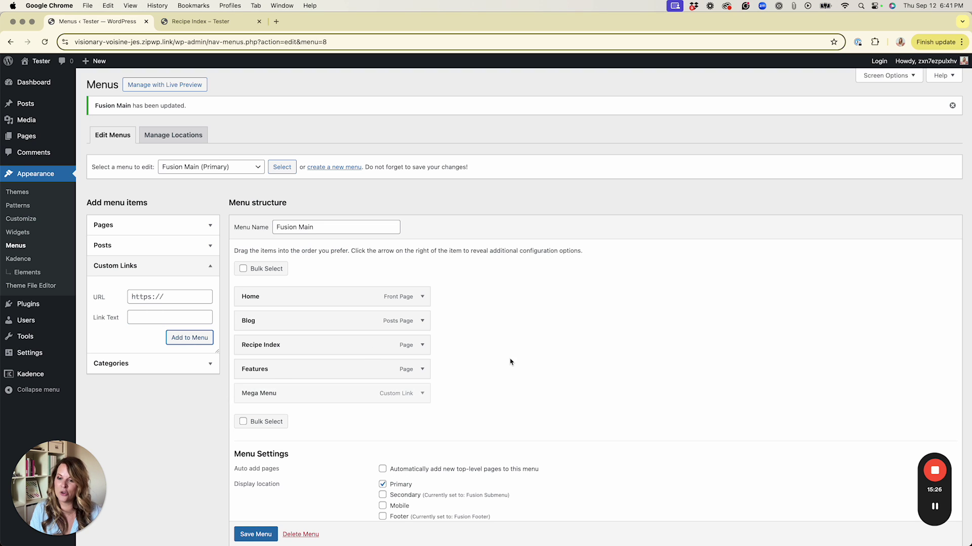
- Nest the Mega Menu link as a sub item under Recipe Index and save the menu
left_click_drag(256, 394, 276, 373)
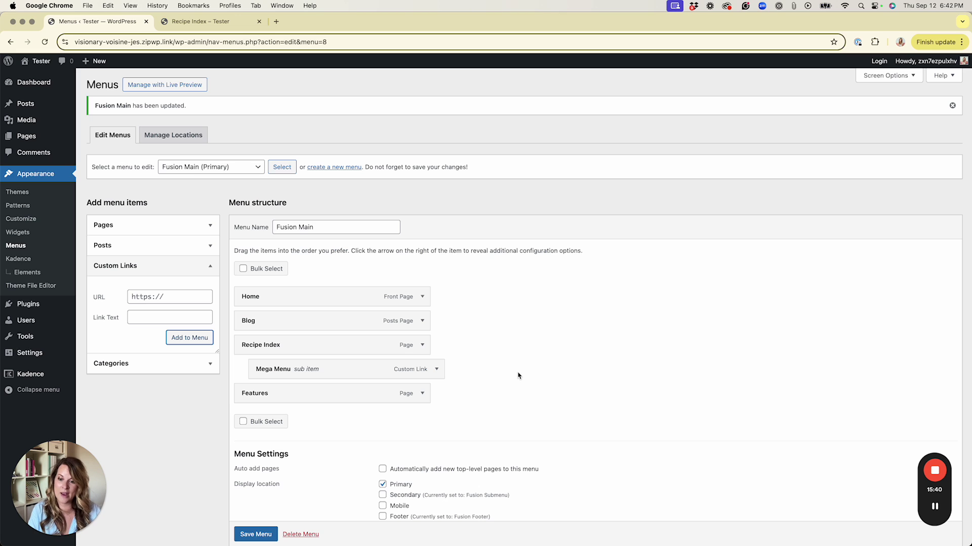
left_click(437, 370)
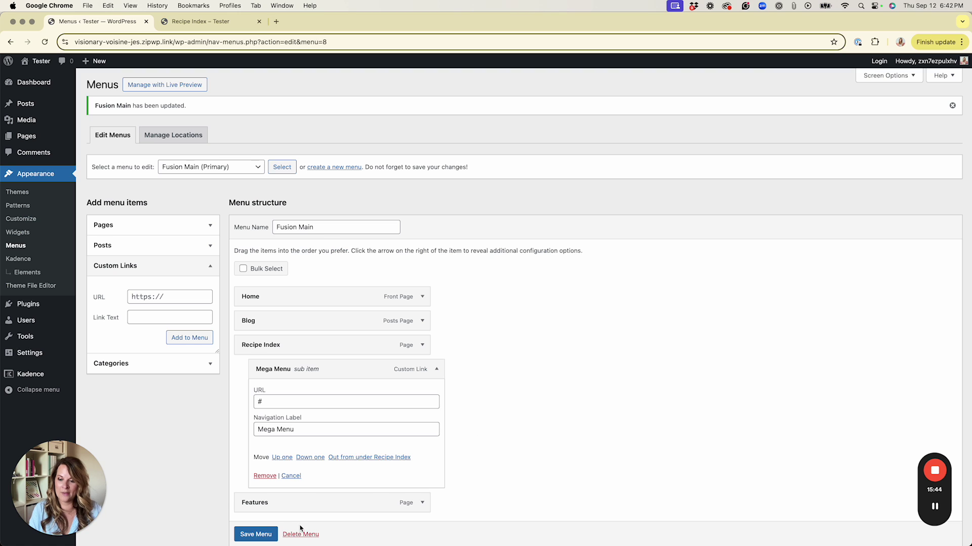
left_click(256, 534)
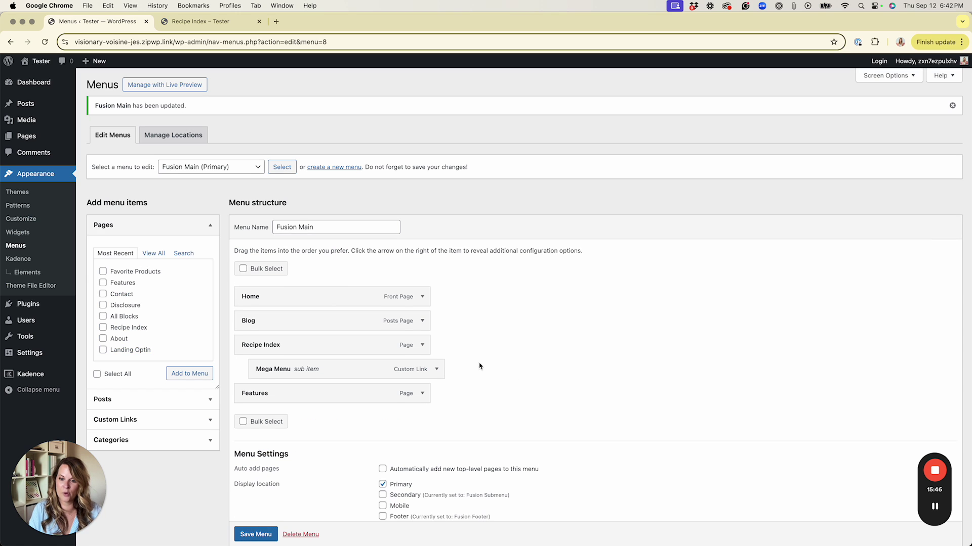
- Enable custom content for the Mega Menu sub item using the Mega menu - Recipe Index element, and save the item settings and menu
left_click(436, 368)
scroll(563, 369, "down", 2)
scroll(563, 370, "down", 2)
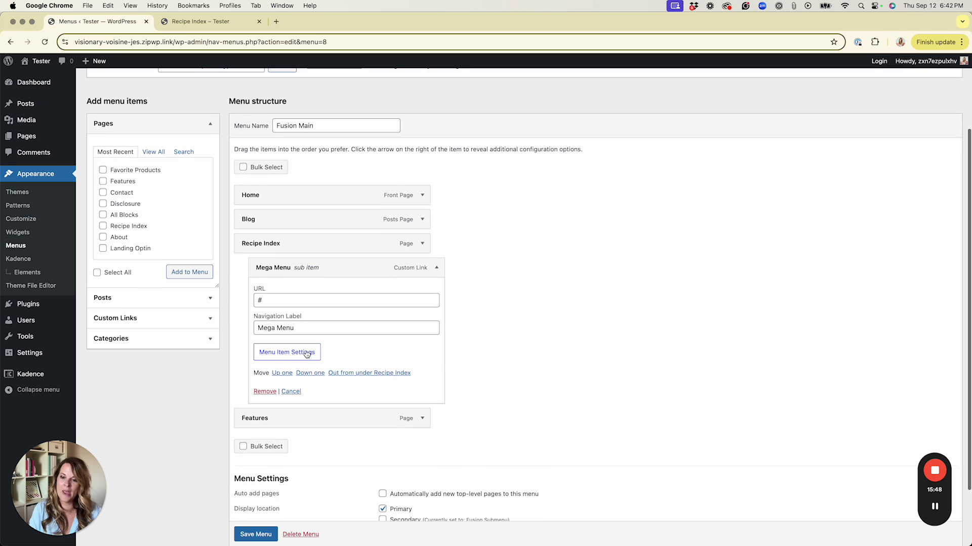
left_click(305, 353)
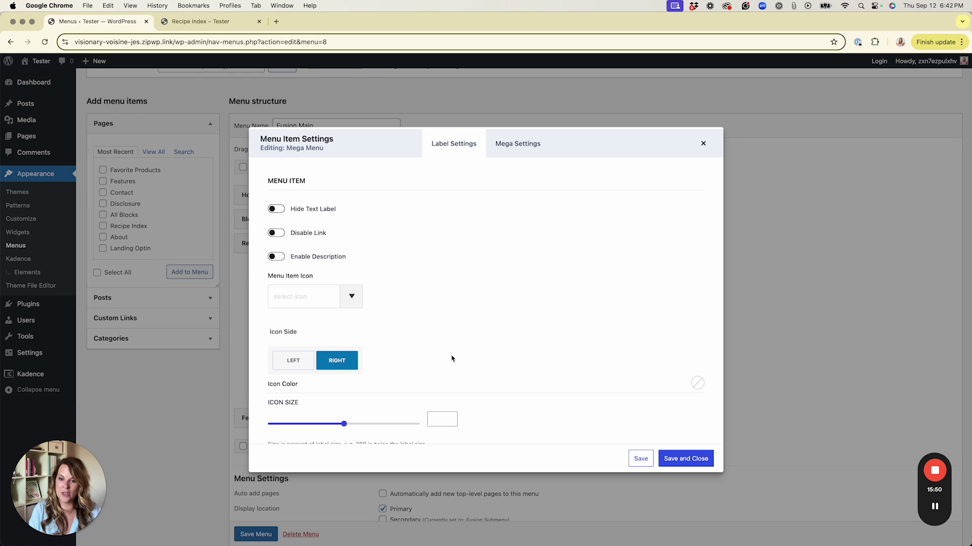
left_click(519, 147)
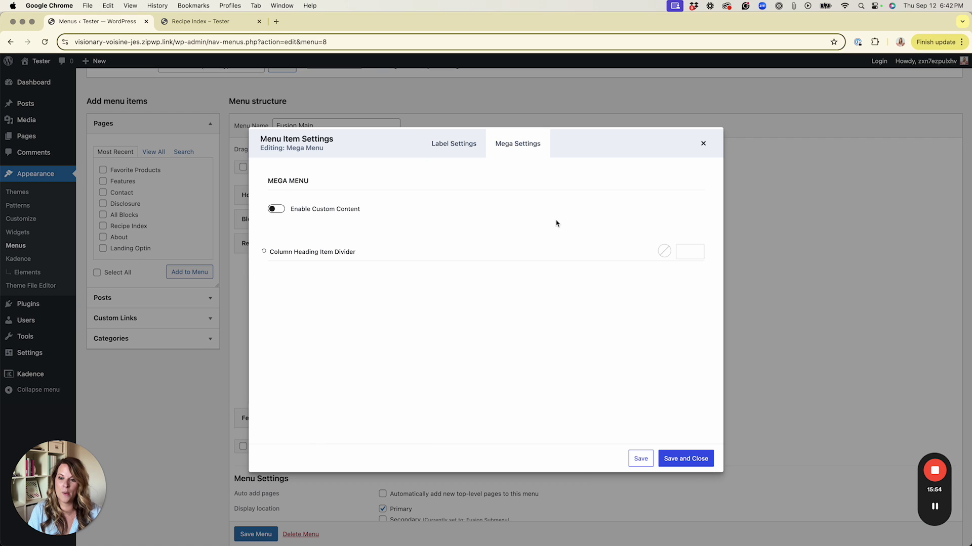
left_click(277, 210)
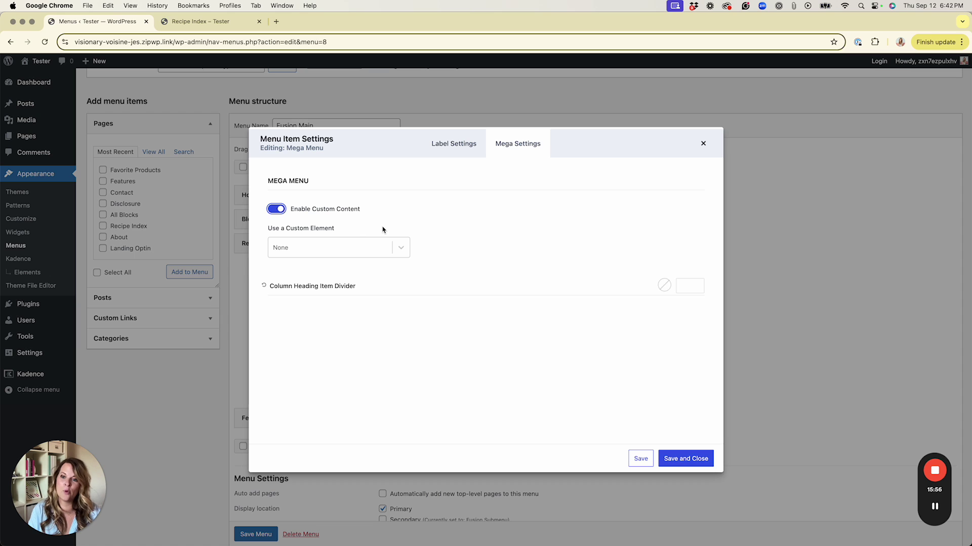
left_click(310, 252)
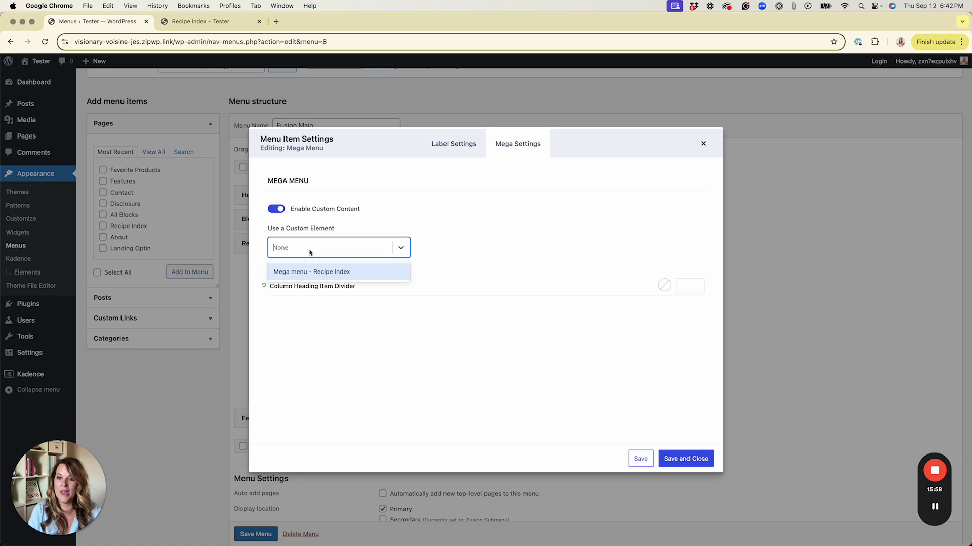
left_click(346, 278)
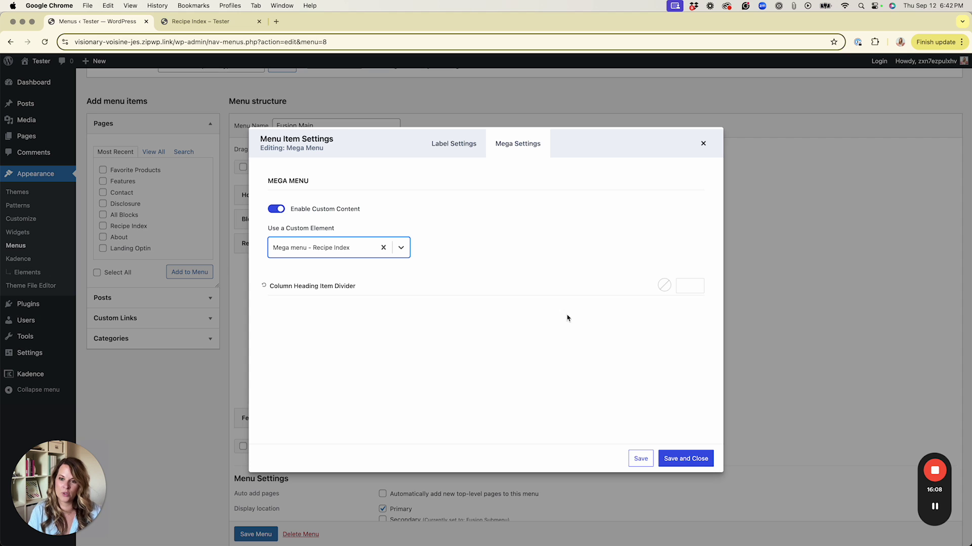
left_click(694, 459)
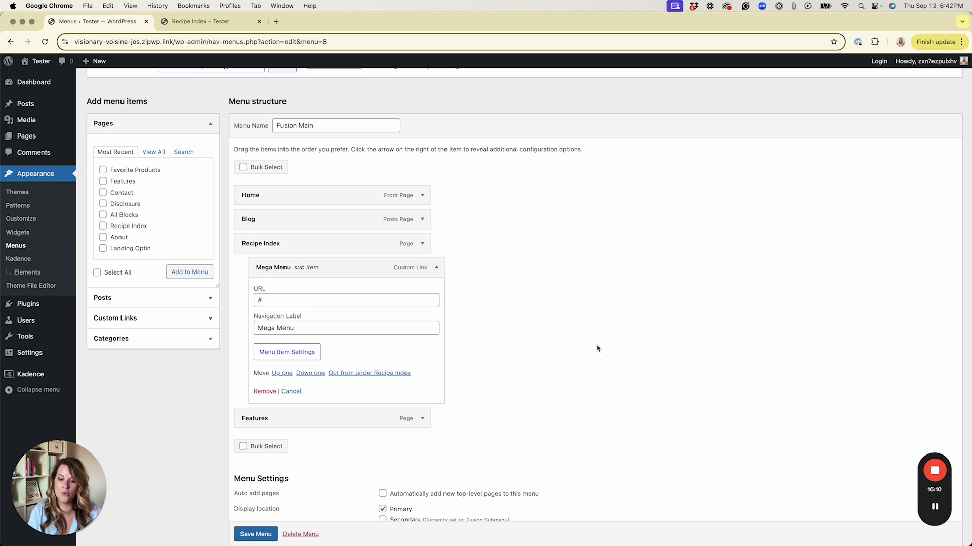
scroll(582, 344, "down", 3)
left_click(262, 494)
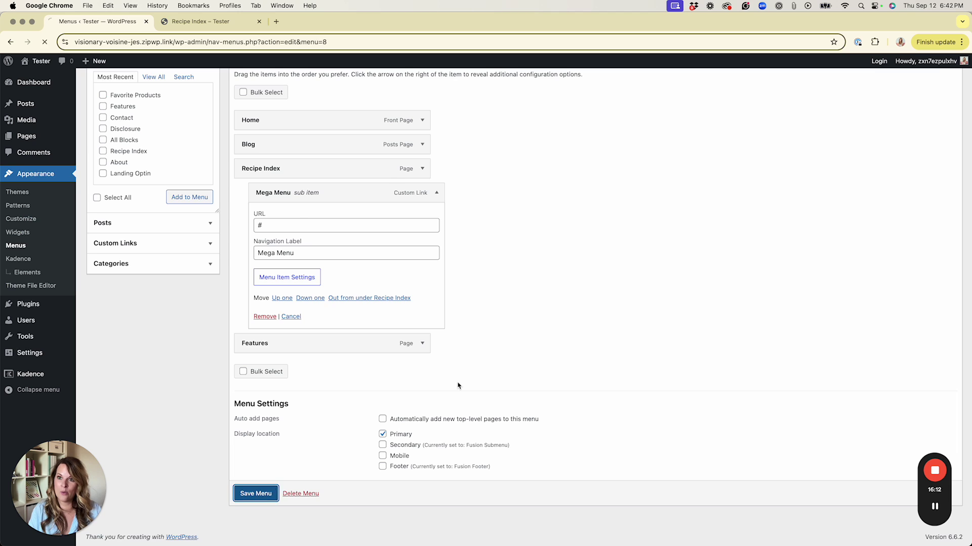
- Load the live site's home page and examine the mega menu that opens from Recipe Index in the header navigation
left_click(199, 21)
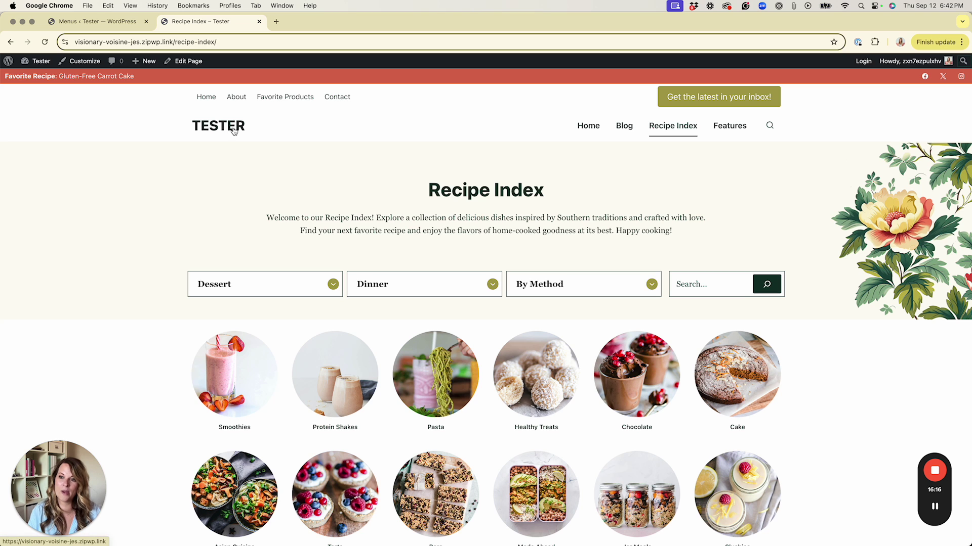
left_click(233, 131)
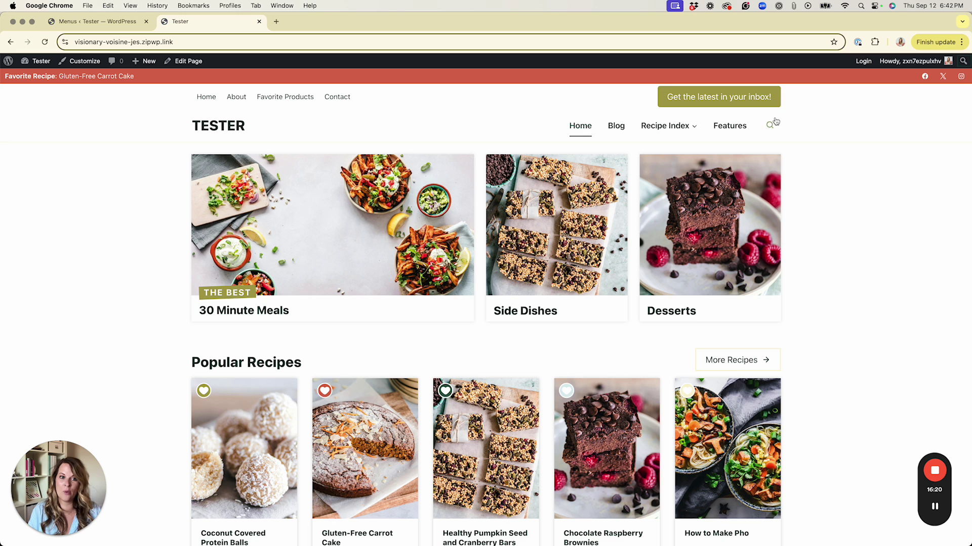
mouse_move(690, 130)
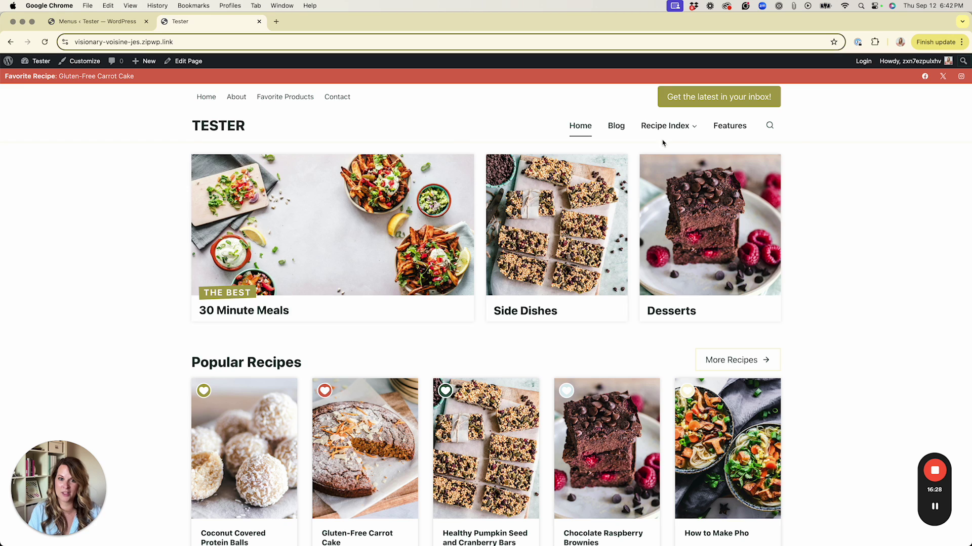
mouse_move(658, 129)
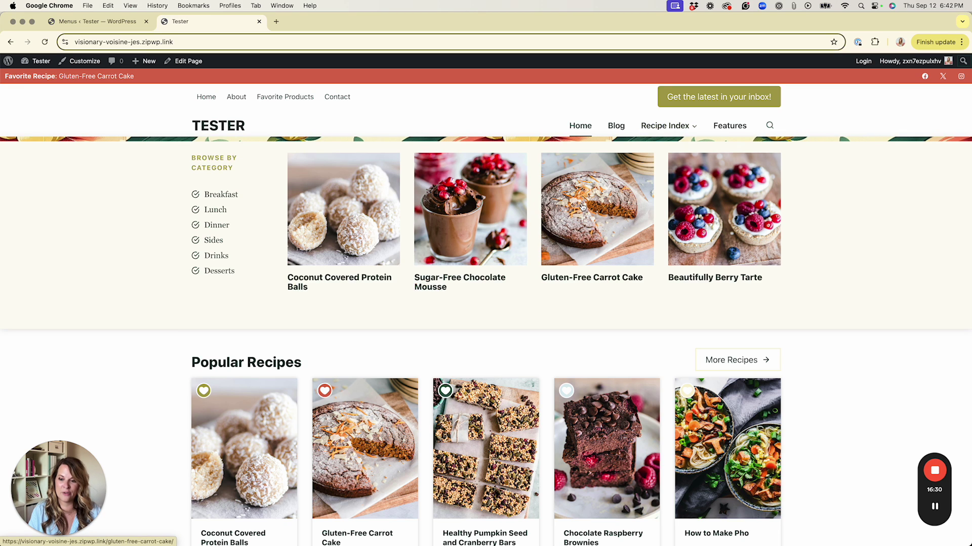